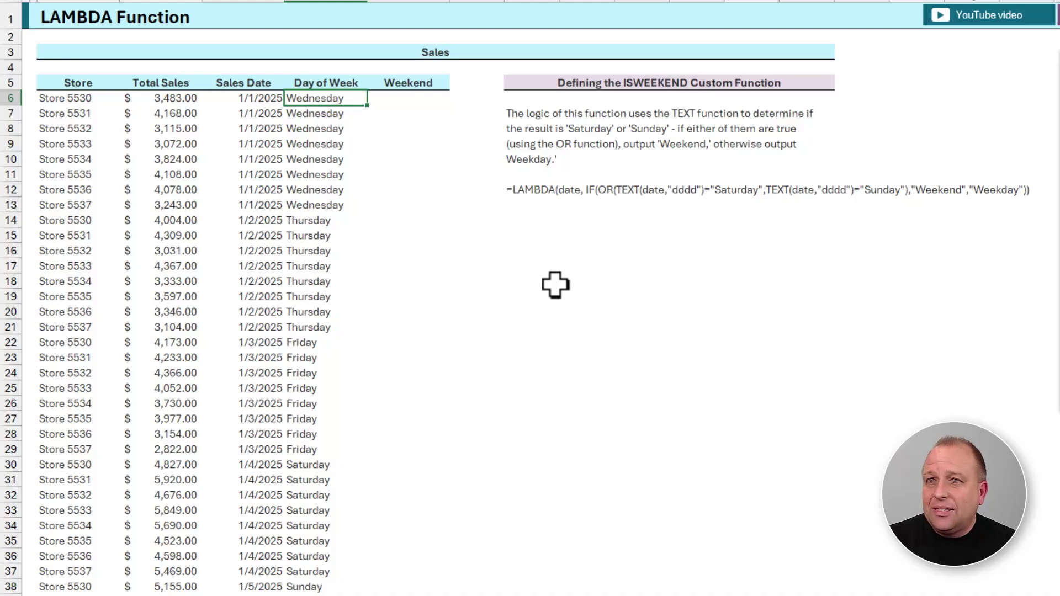
# Review the Day of Week column's TEXT formula and the sample ISWEEKEND LAMBDA formula written in row 12.
pyautogui.click(256, 97)
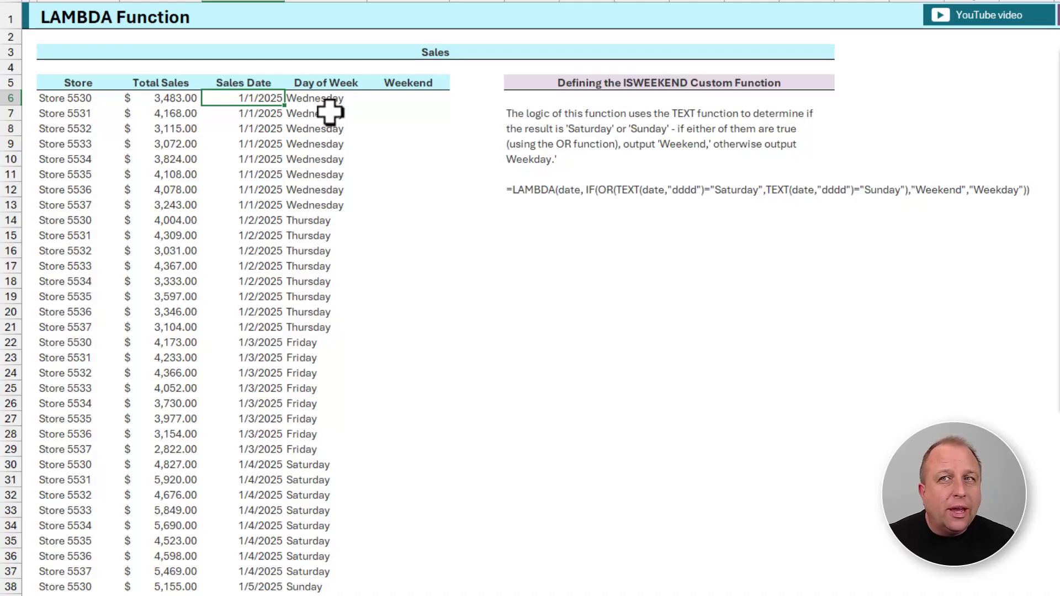
pyautogui.press('Right')
pyautogui.hotkey('ctrl', 'Down')
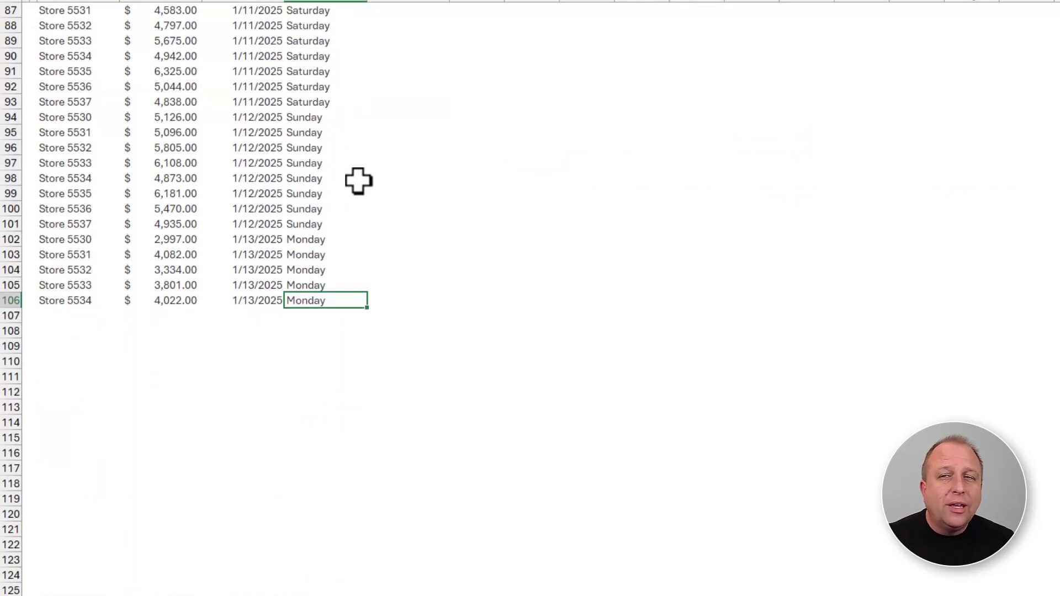
pyautogui.hotkey('ctrl', 'Up')
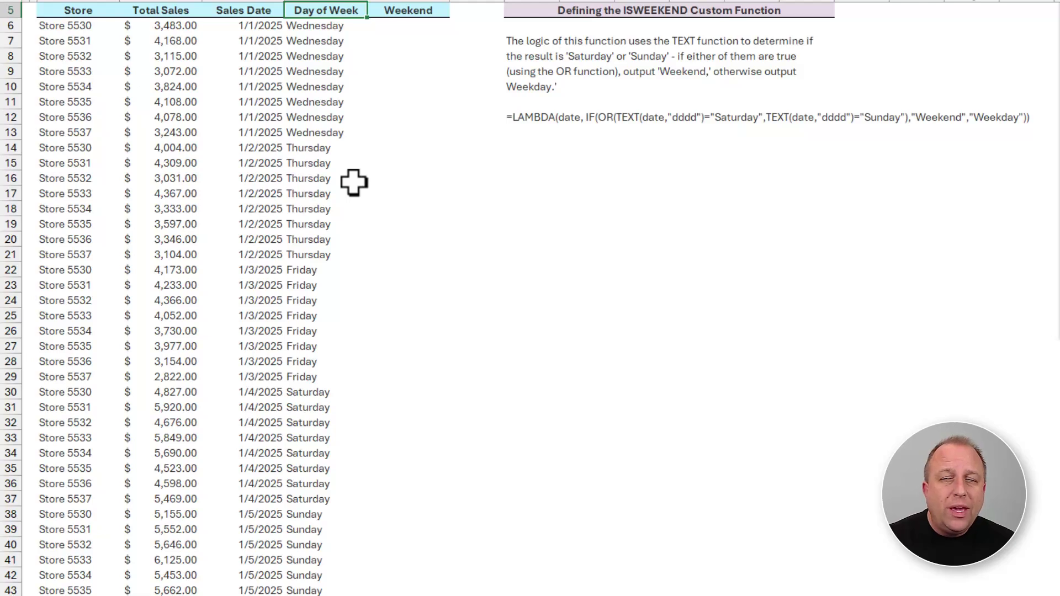
pyautogui.scroll(2, 354, 183)
pyautogui.doubleClick(334, 102)
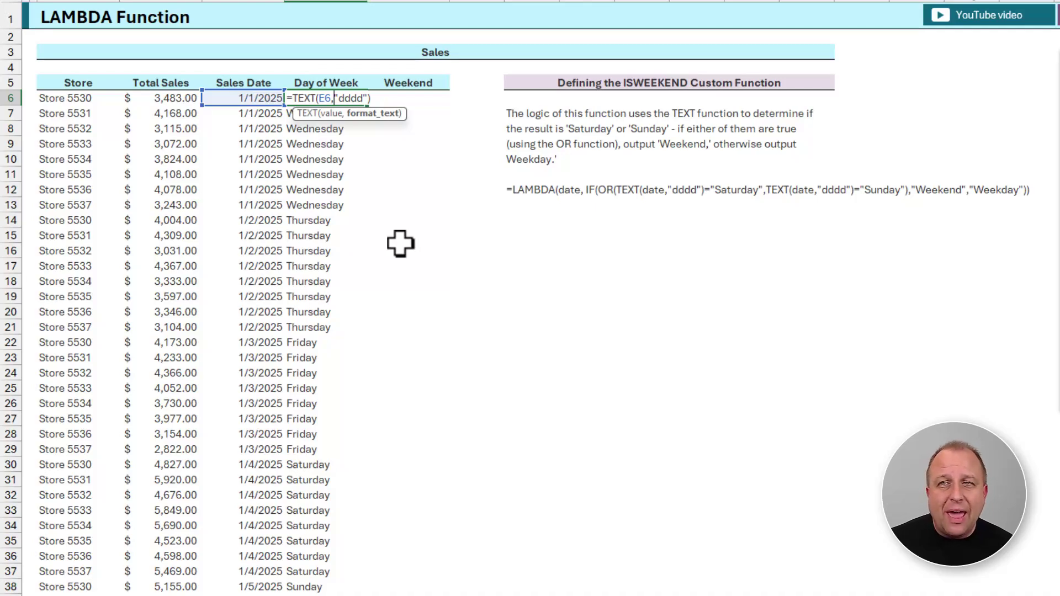
pyautogui.press('Escape')
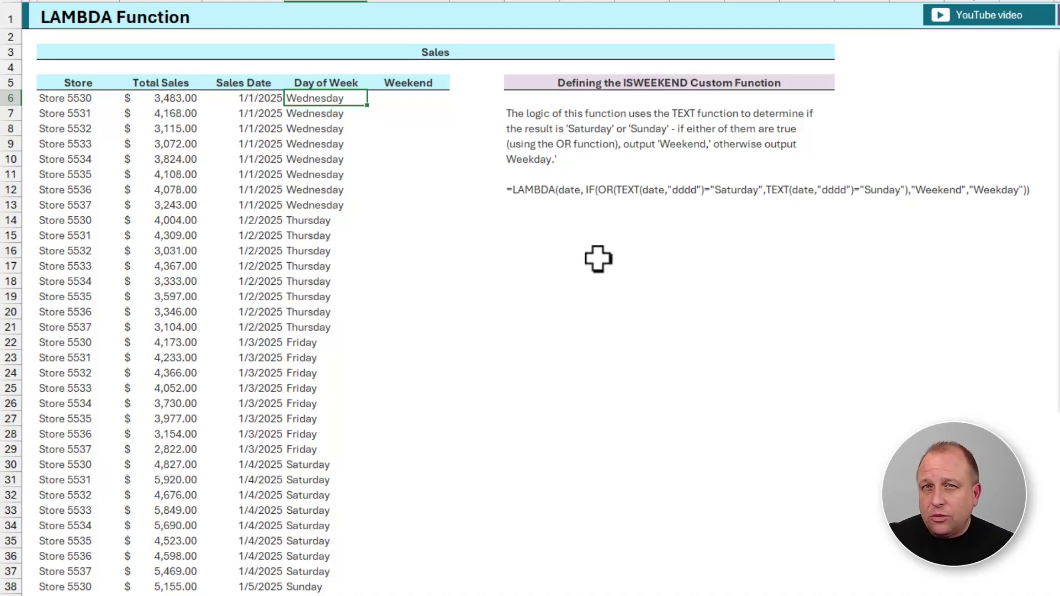
pyautogui.click(583, 191)
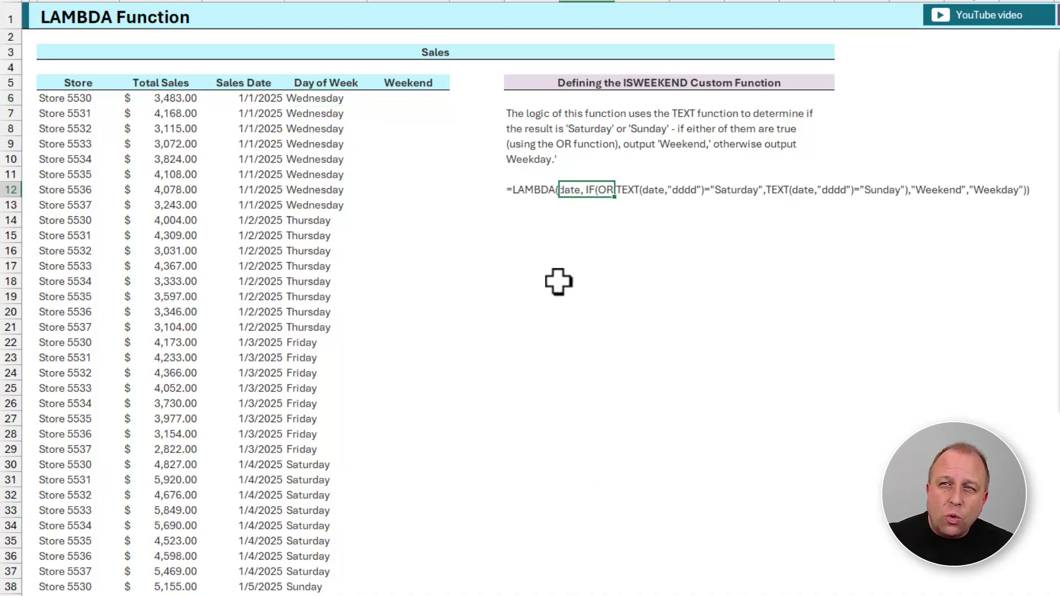
pyautogui.moveTo(511, 194); pyautogui.dragTo(1027, 192)
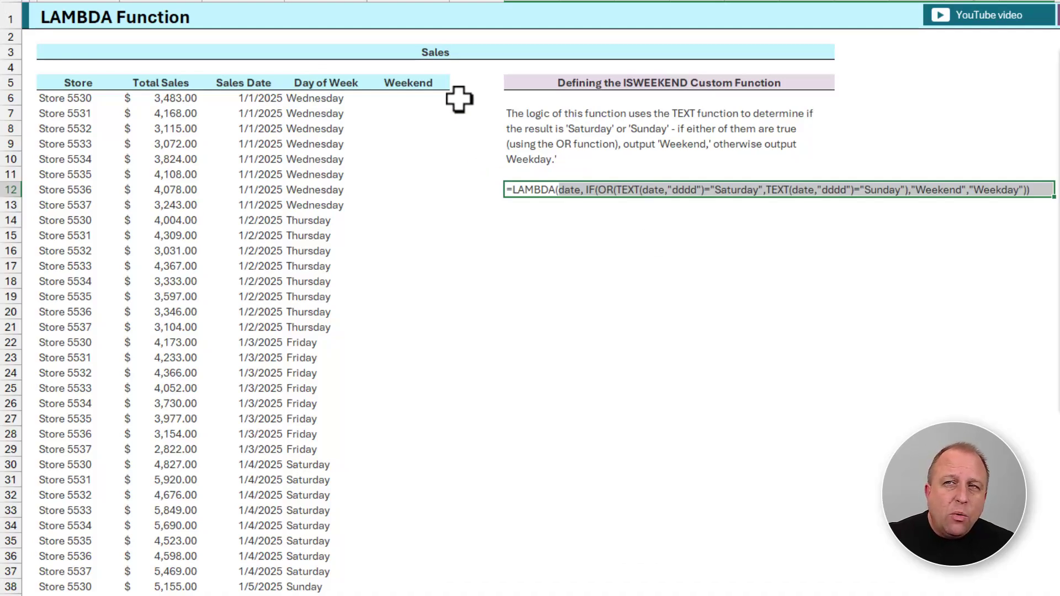
# Begin an IF formula in G6 with an OR test whose first condition is TEXT(E6,"DDDD")="Saturday".
pyautogui.click(409, 101)
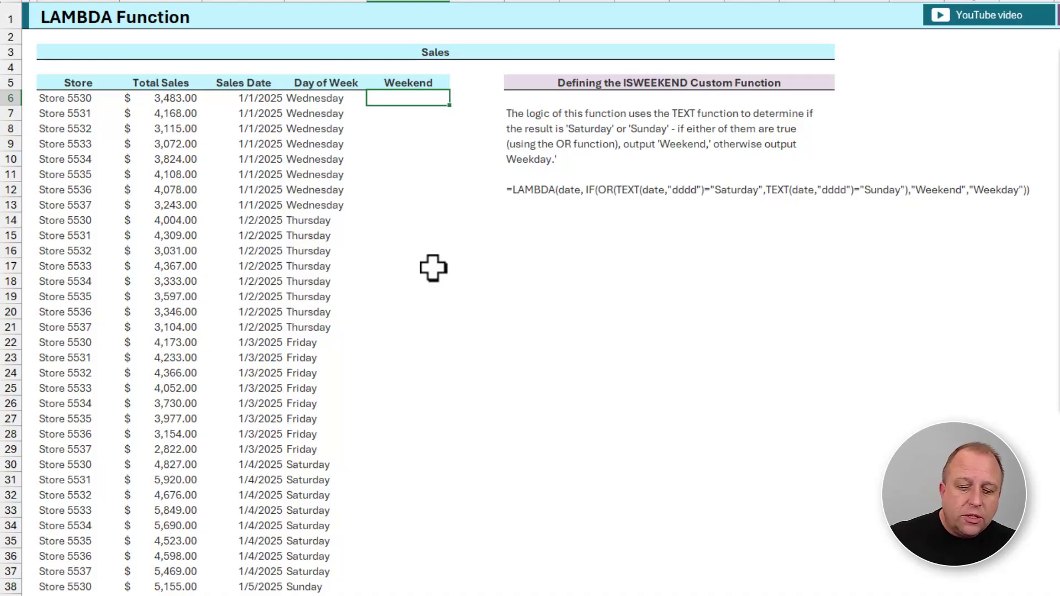
pyautogui.write('=IF(')
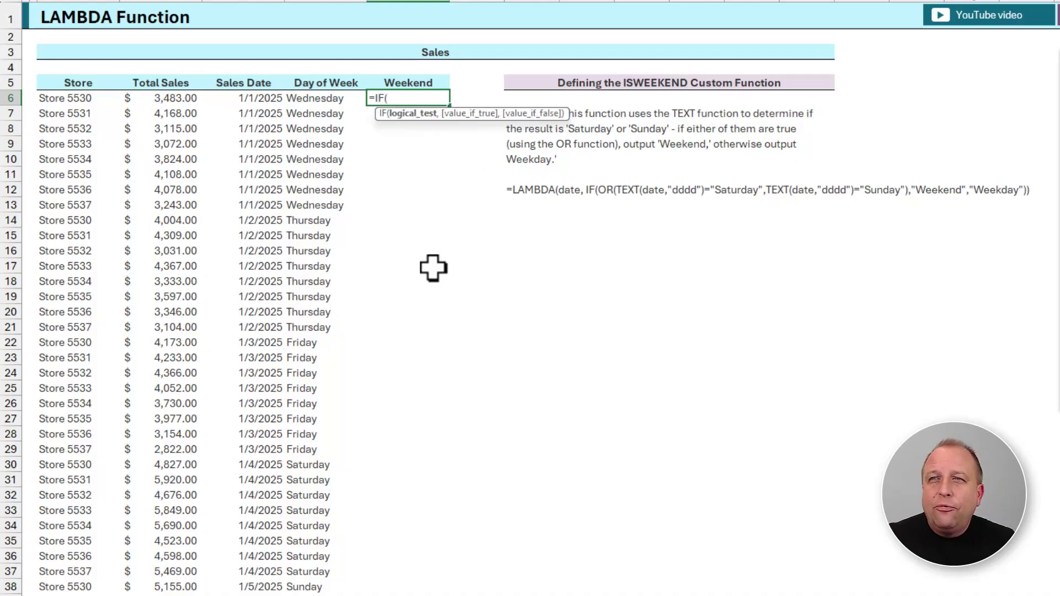
pyautogui.write('OR(TEXT(')
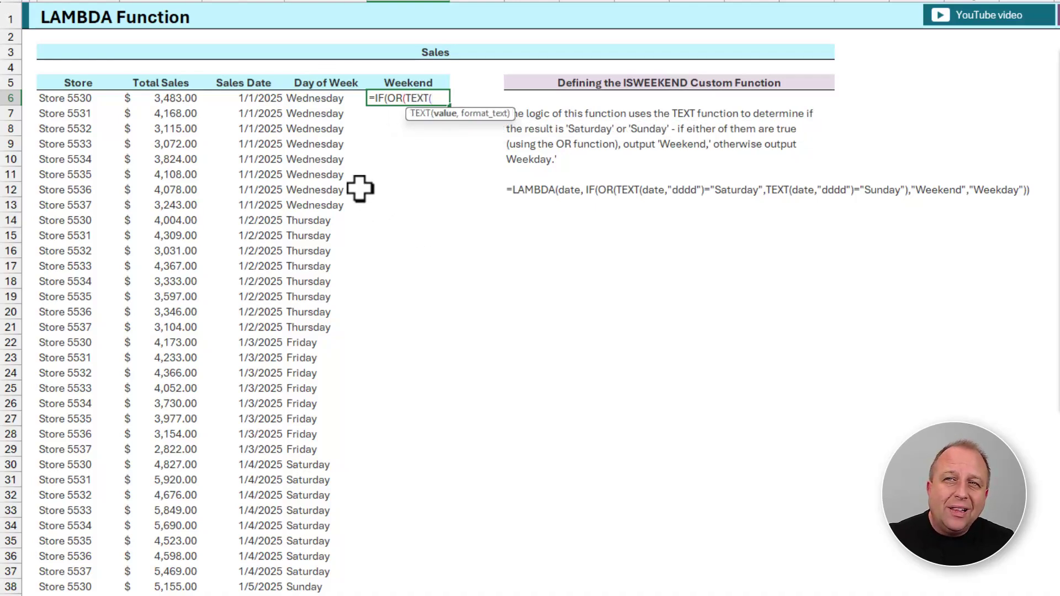
pyautogui.click(252, 100)
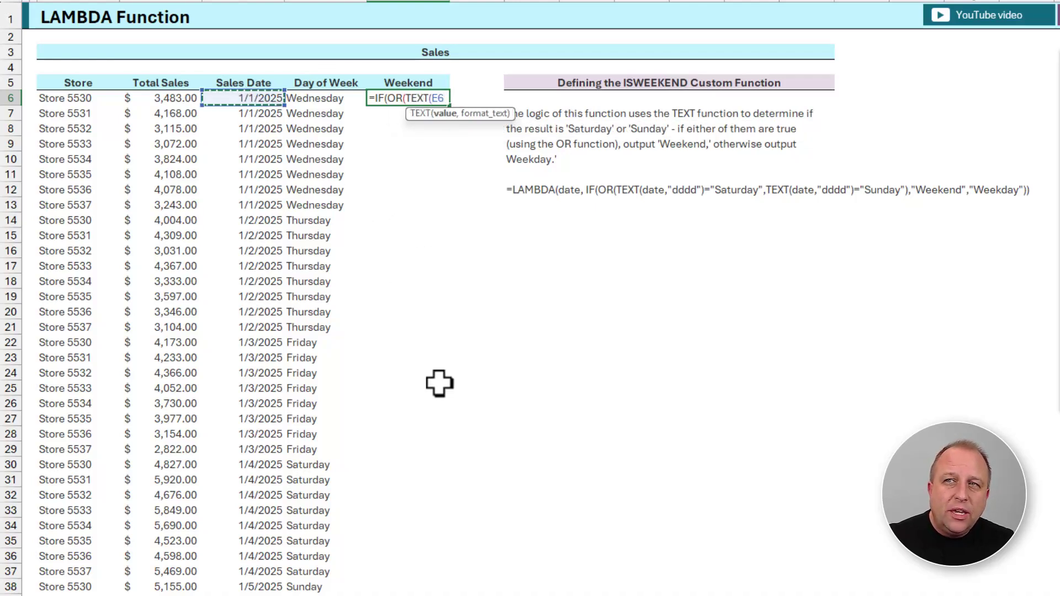
pyautogui.write(',')
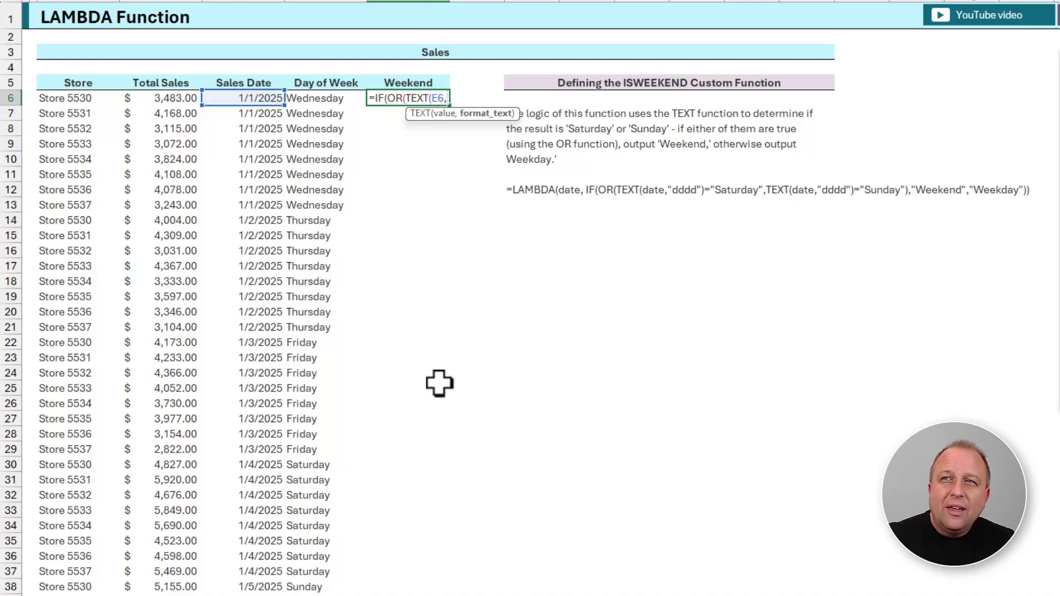
pyautogui.write('"')
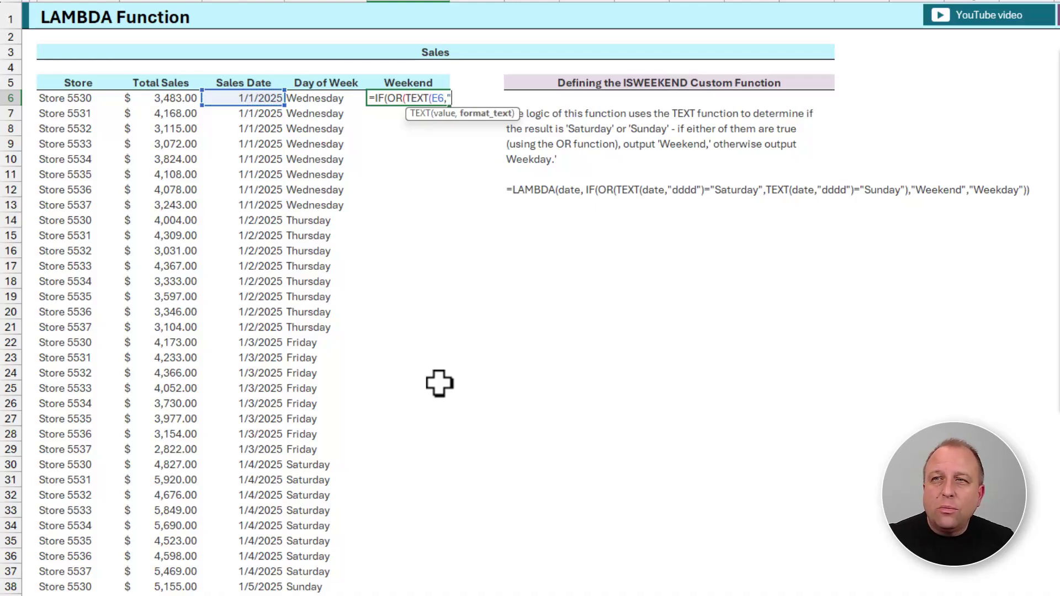
pyautogui.write('DDDD')
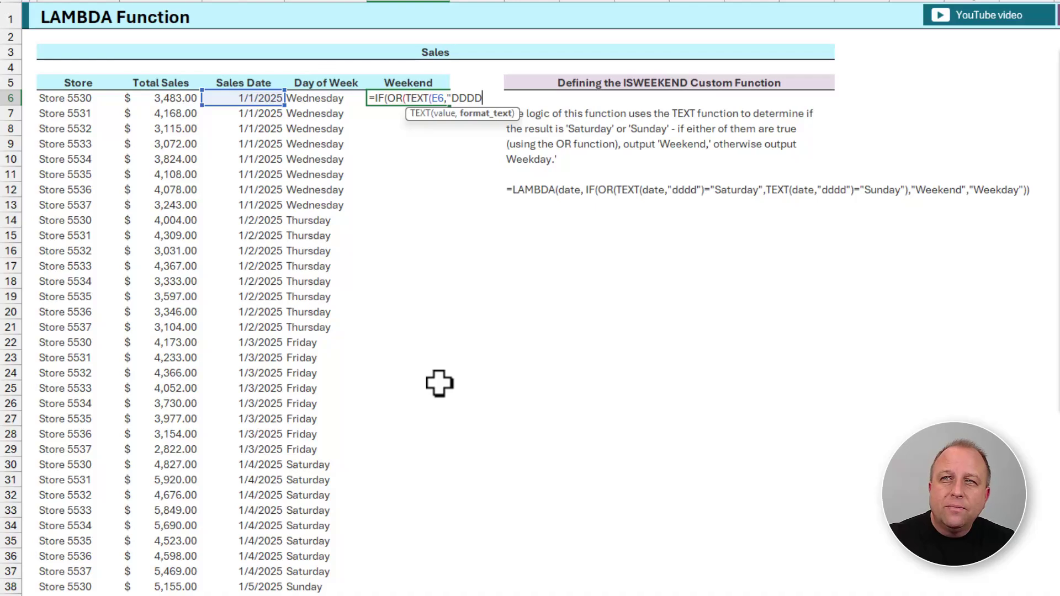
pyautogui.write('"')
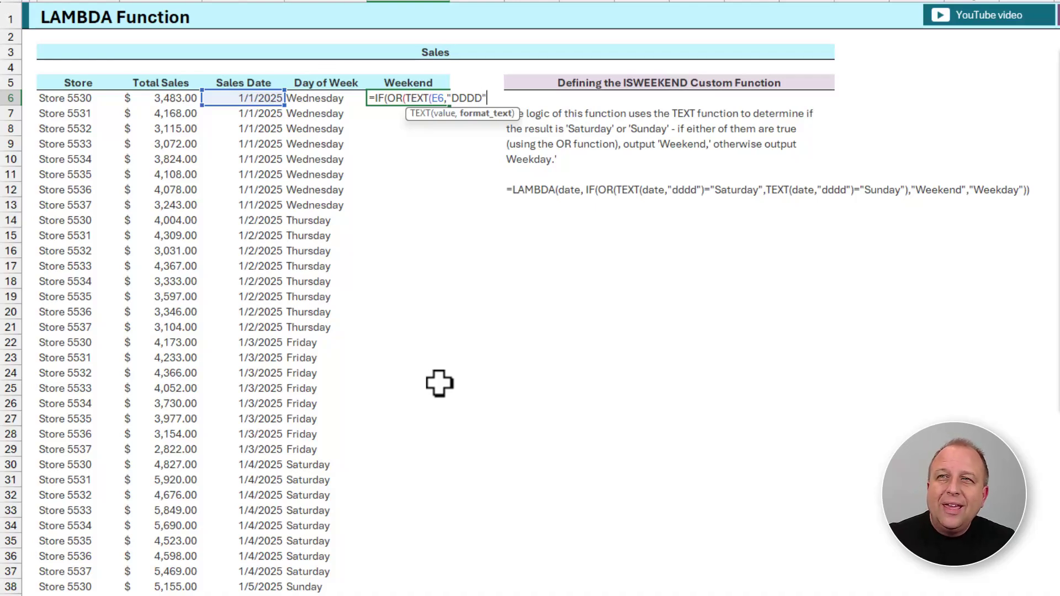
pyautogui.write(')=')
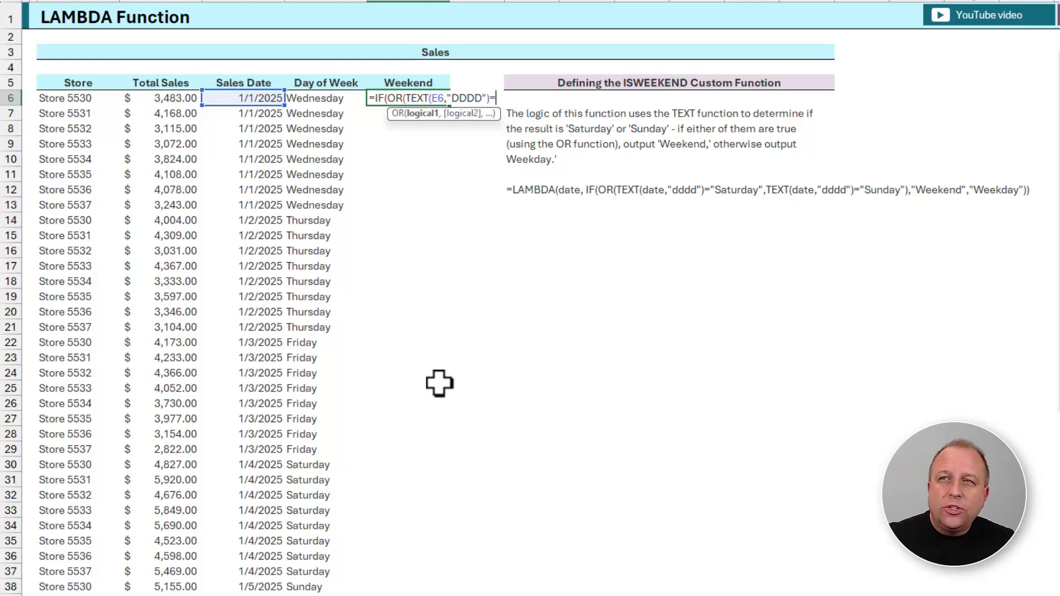
pyautogui.write('"Satu')
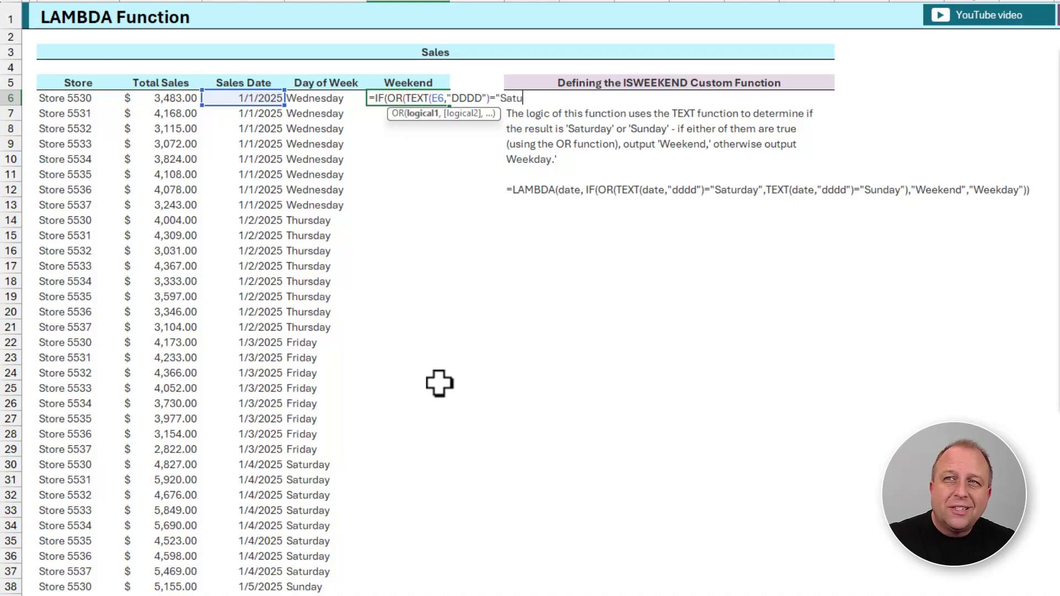
pyautogui.write('rday"')
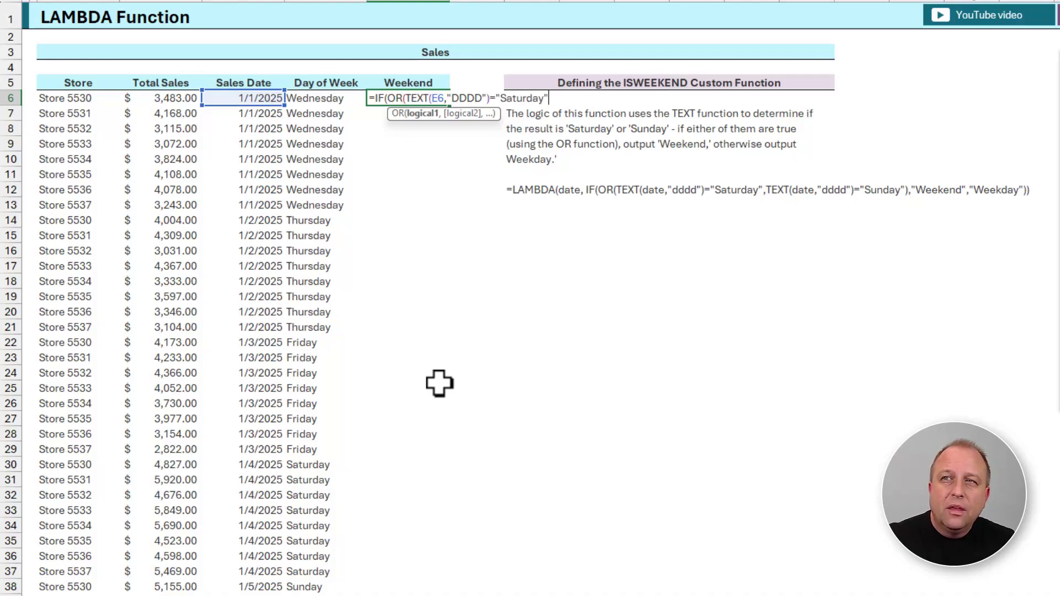
# Add TEXT(E6,"DDDD")="Sunday" as the second OR condition and close the OR function.
pyautogui.write(',')
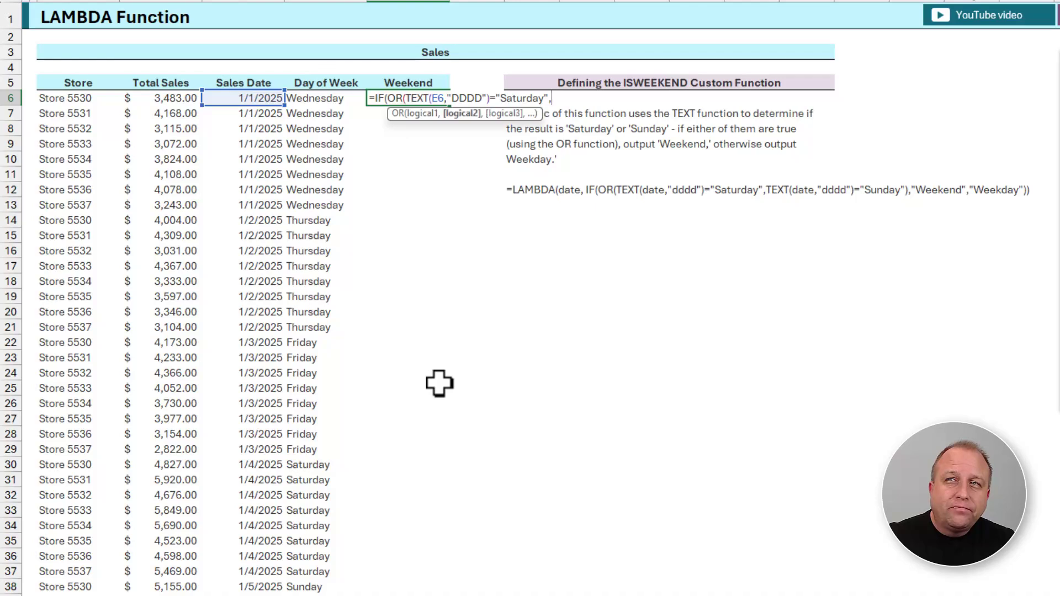
pyautogui.write('TEXT(')
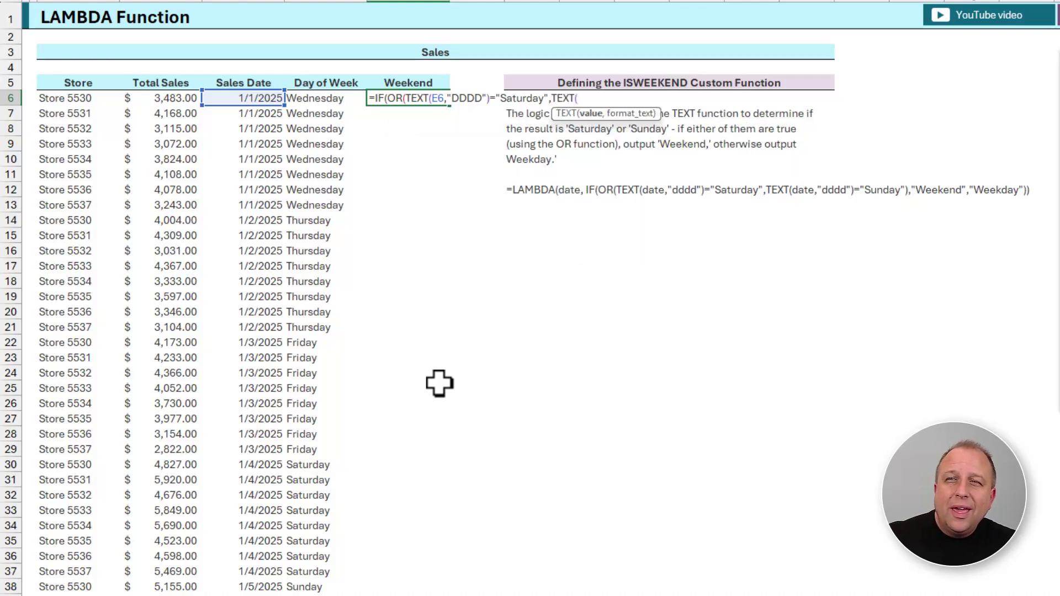
pyautogui.click(244, 101)
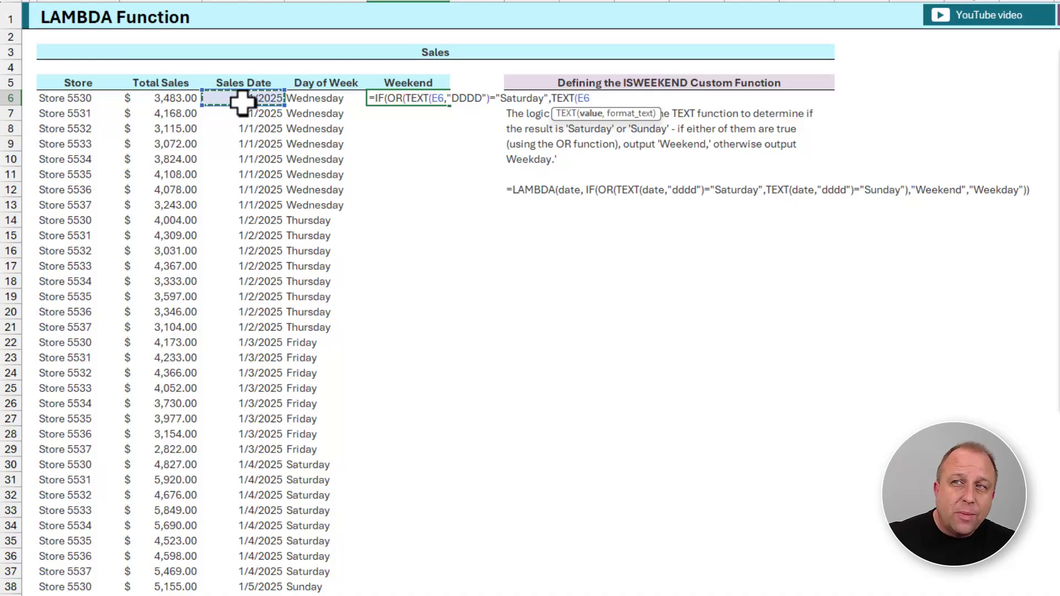
pyautogui.write(',')
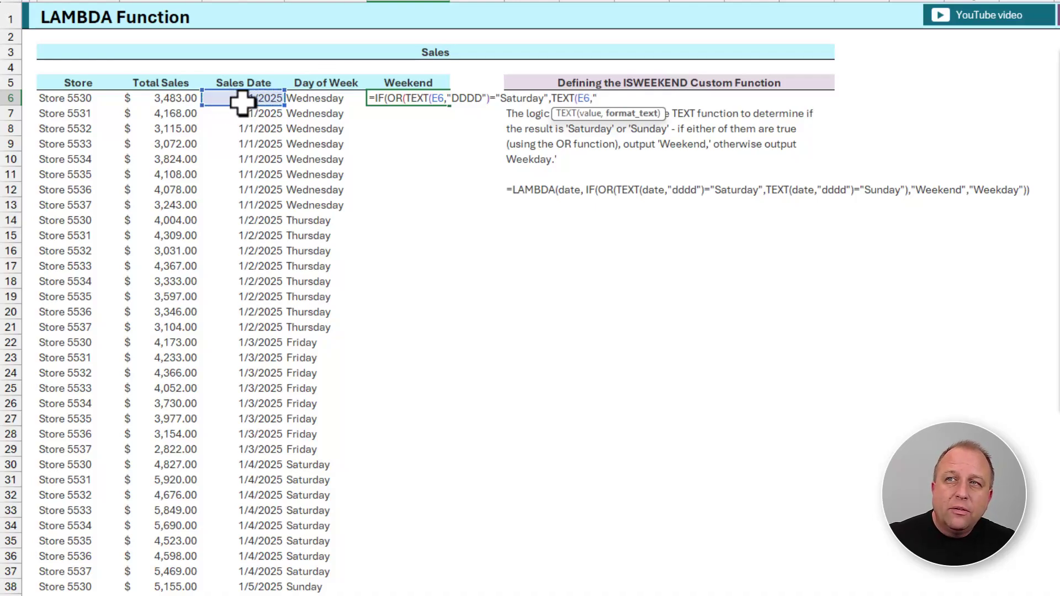
pyautogui.write('"DDDD"')
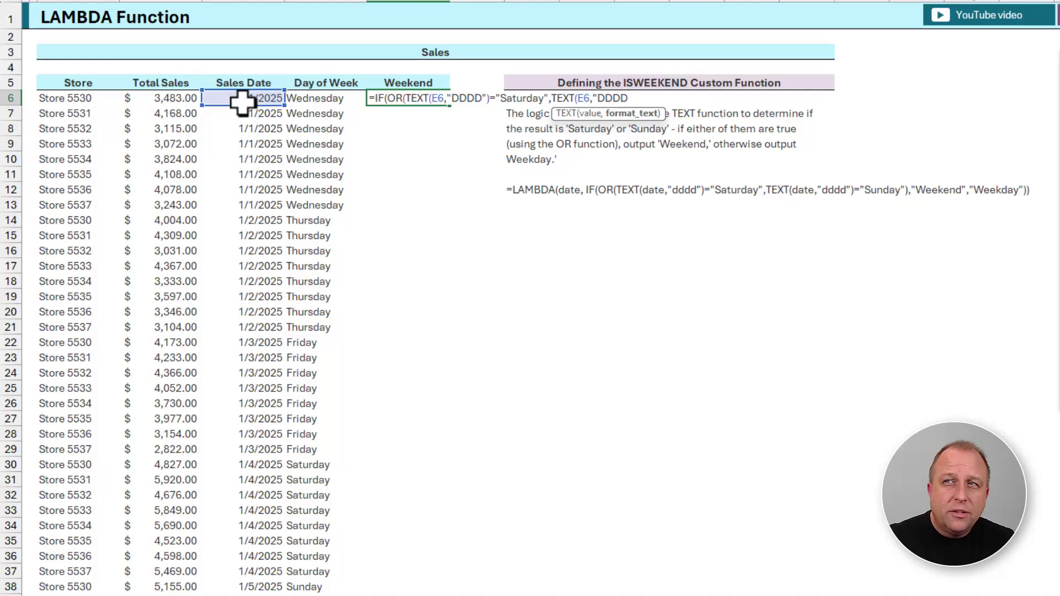
pyautogui.write(')="')
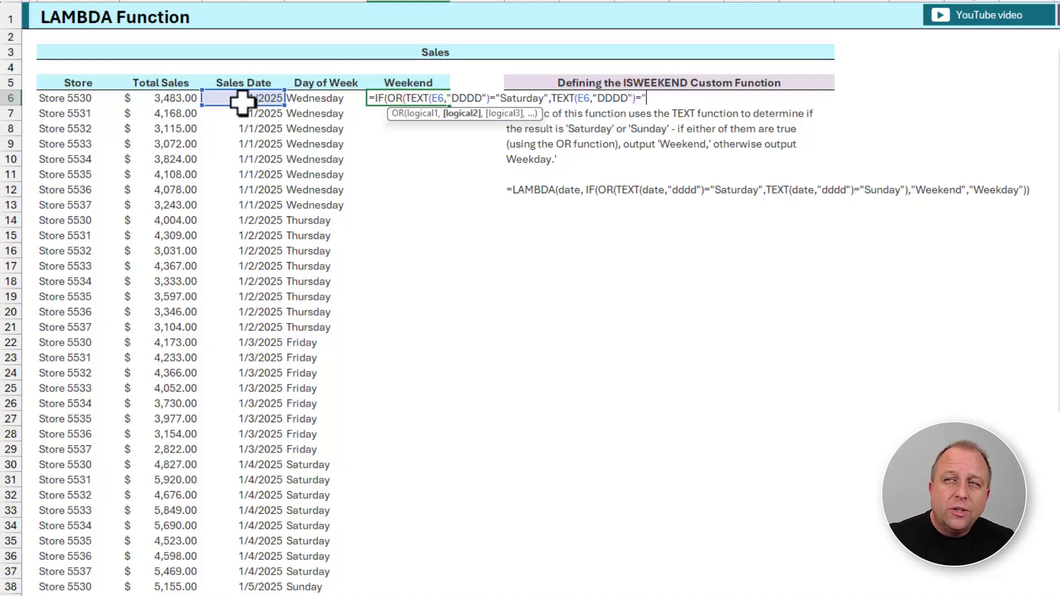
pyautogui.write('Sunday')
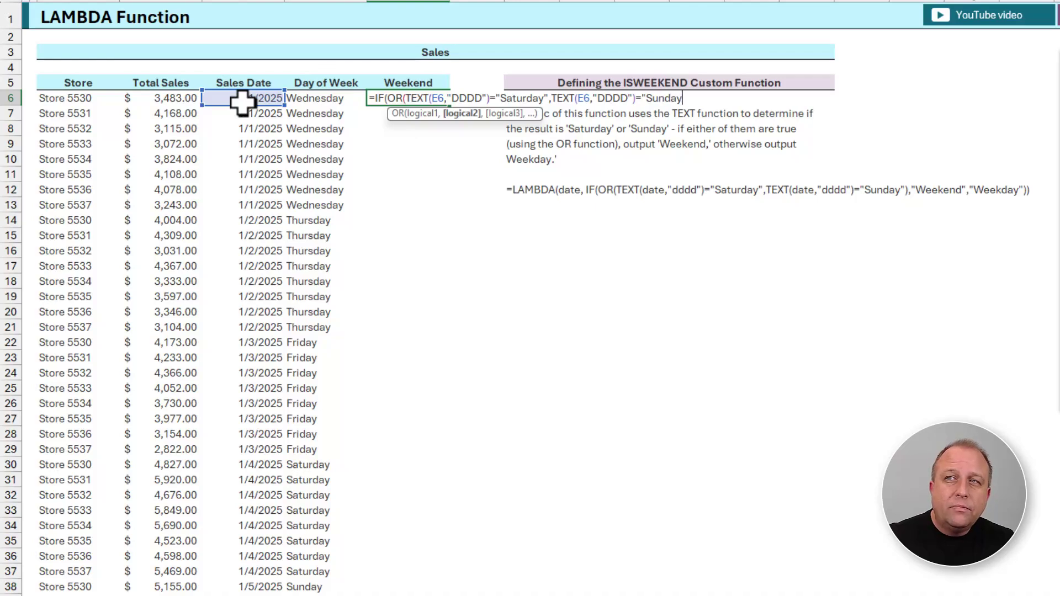
pyautogui.write('")')
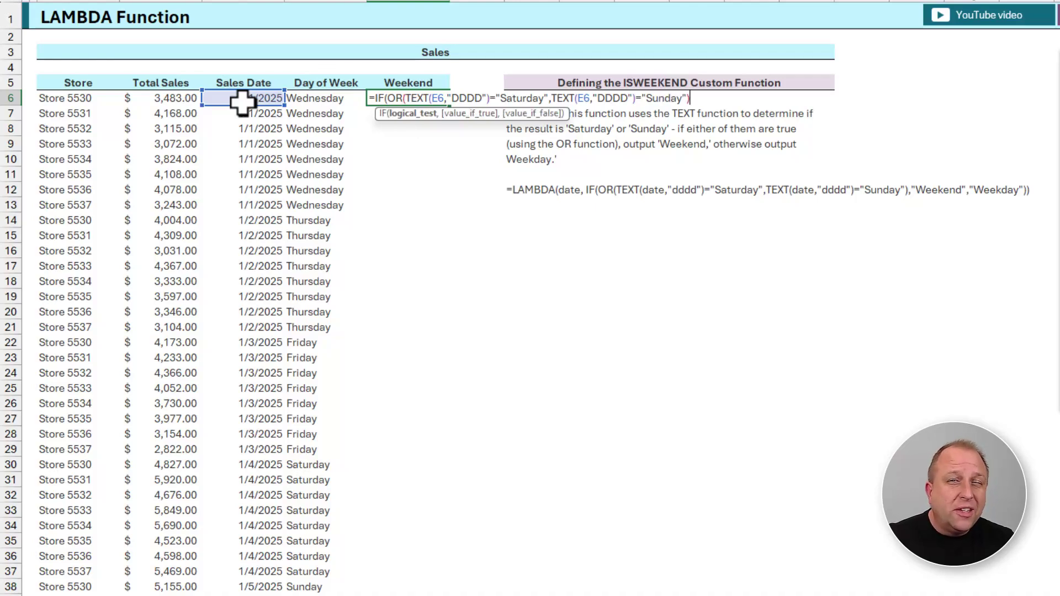
# Complete the IF formula in G6 to return "Weekend" when true and "Weekday" when false, and enter it.
pyautogui.write(',')
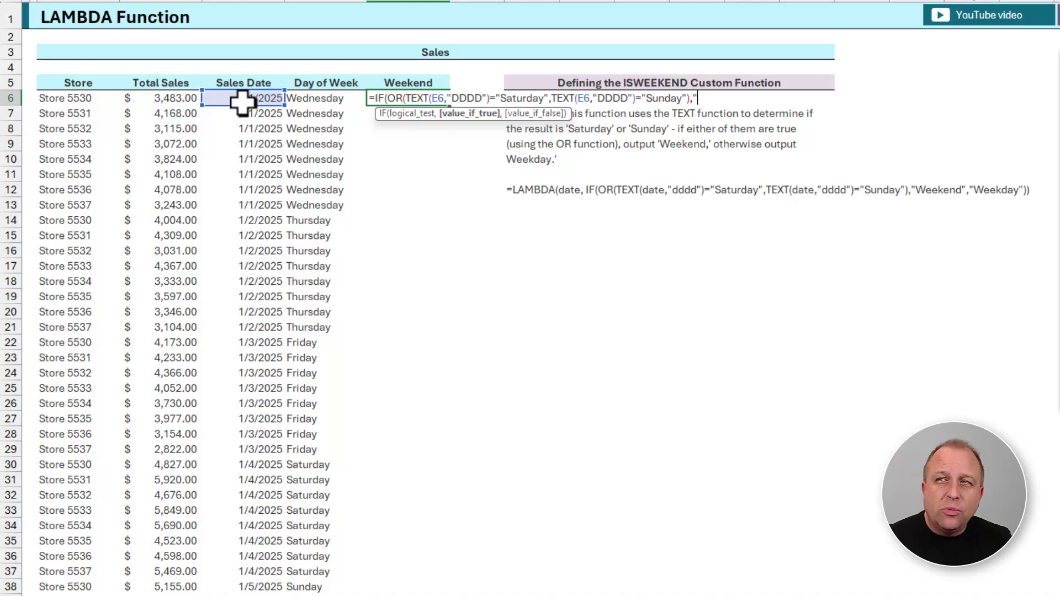
pyautogui.write('"Weekend"')
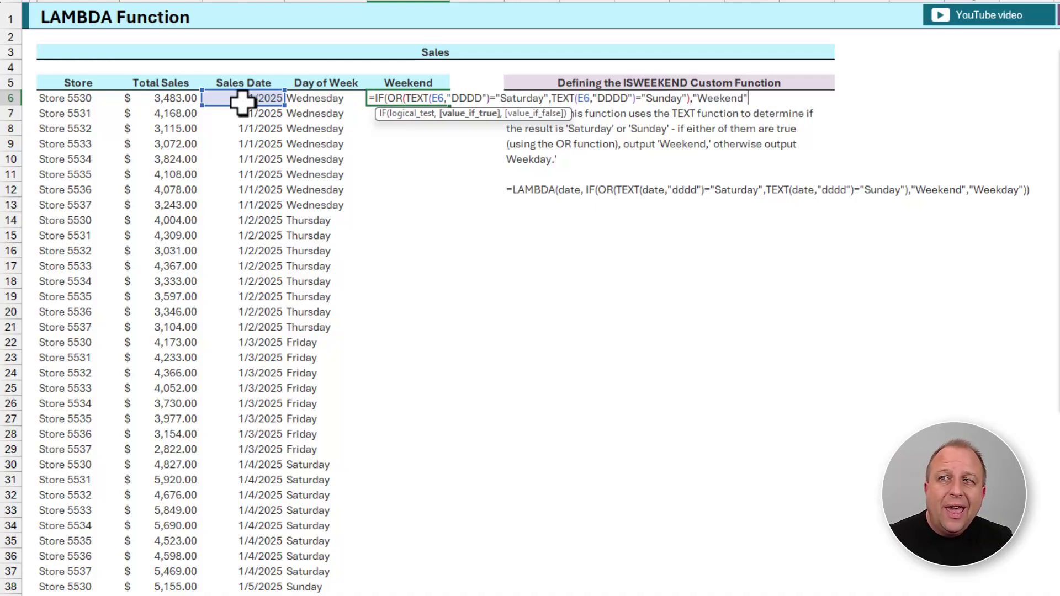
pyautogui.write(',"W')
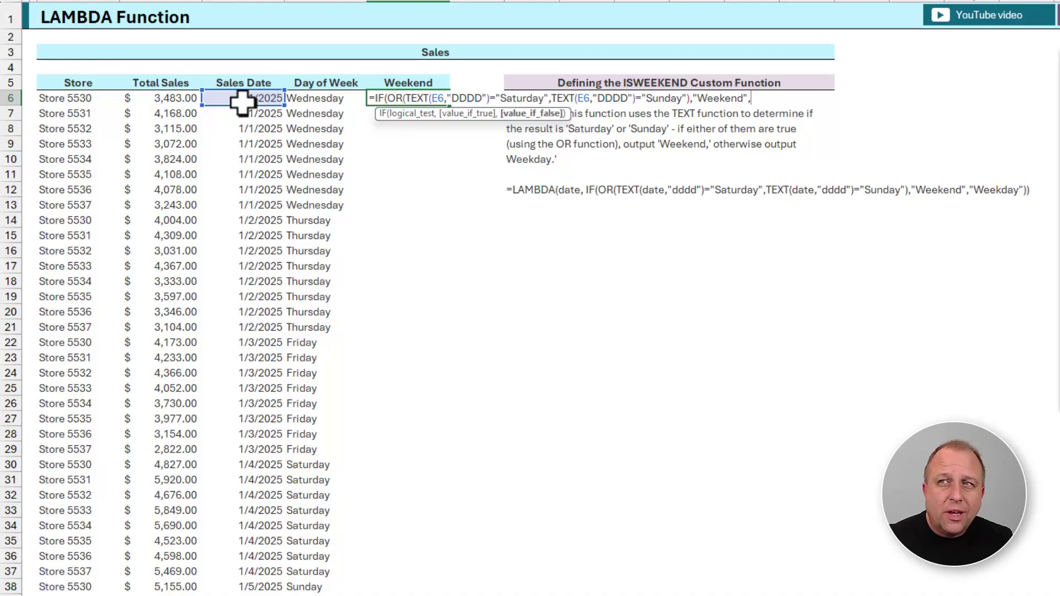
pyautogui.write('eekday"')
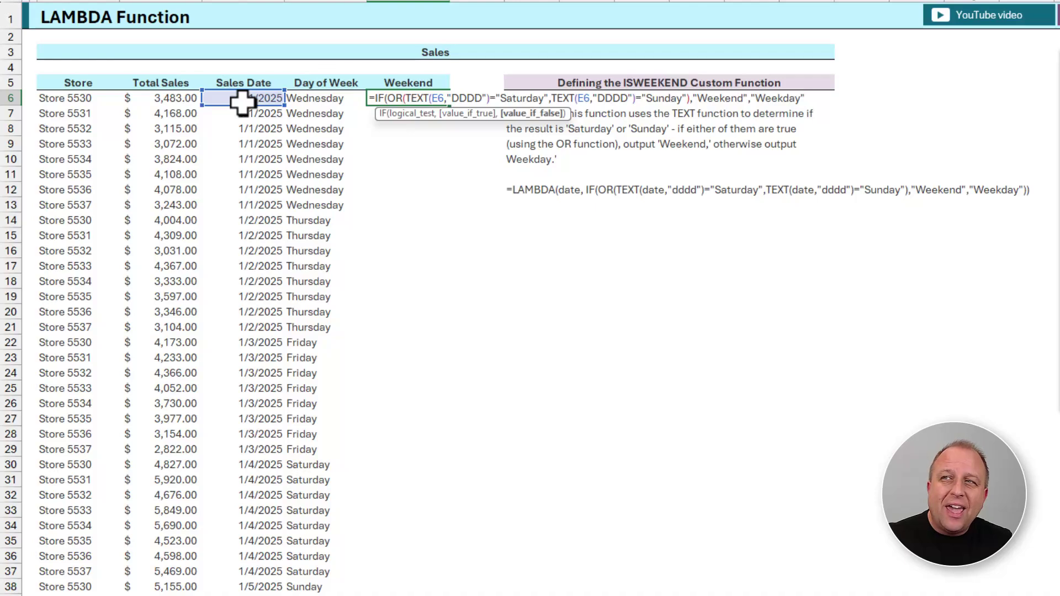
pyautogui.write(')')
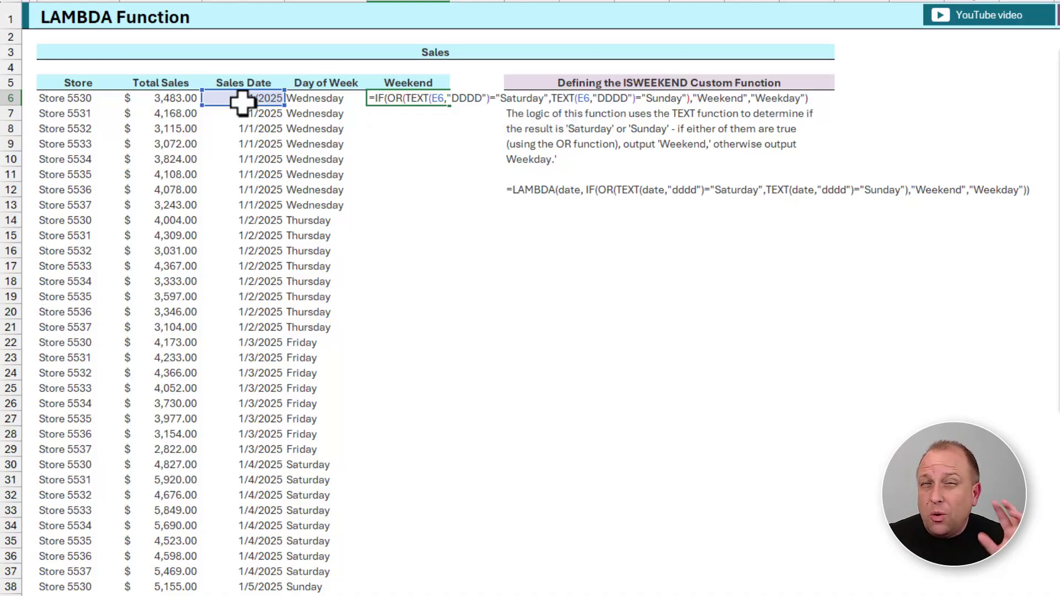
pyautogui.hotkey('ctrl', 'Return')
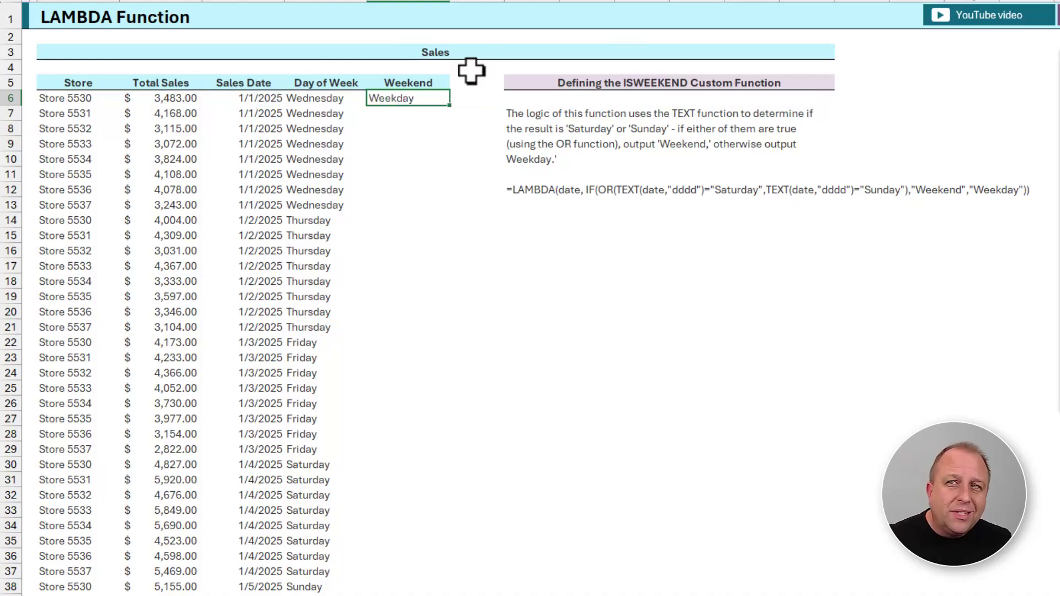
# Fill the G6 formula down the Weekend column and compare the Saturday and Sunday rows with their results.
pyautogui.doubleClick(449, 106)
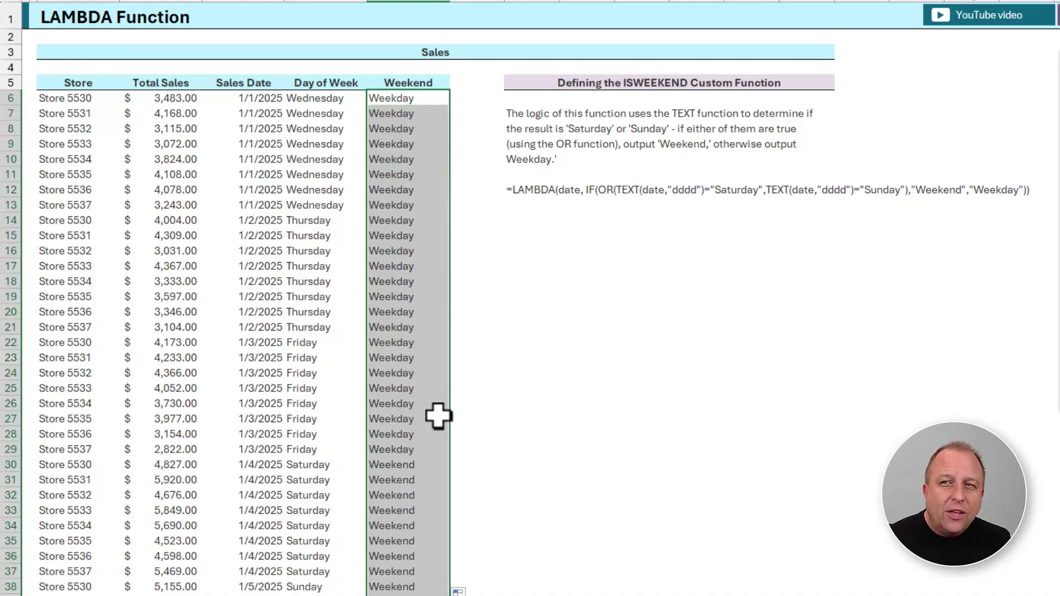
pyautogui.moveTo(334, 468); pyautogui.dragTo(409, 586)
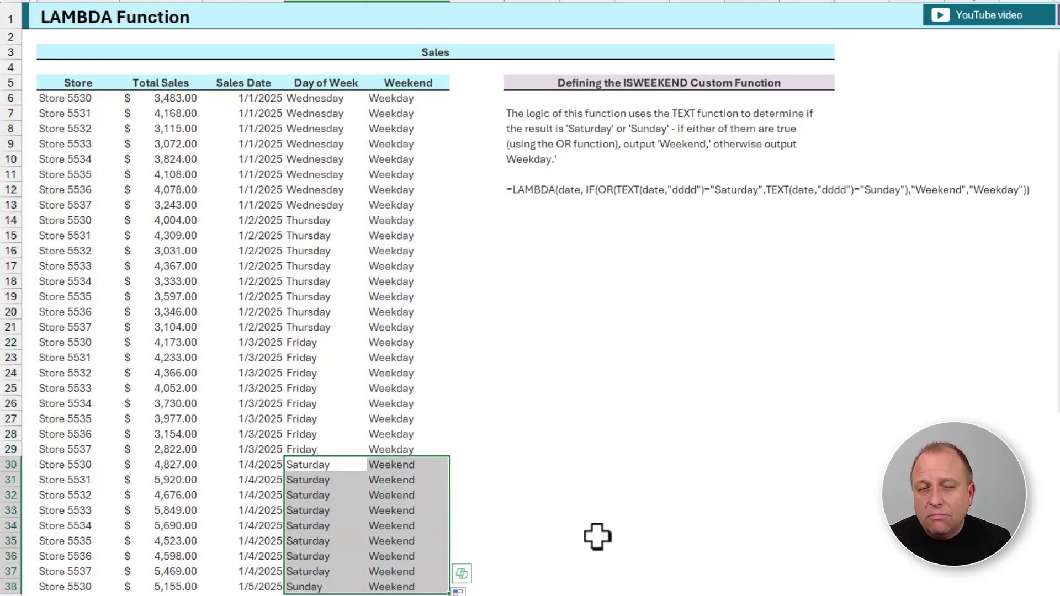
# Clear all the IF formulas from the Weekend column, from G6 down to the last row.
pyautogui.click(402, 104)
pyautogui.hotkey('ctrl', 'shift', 'Down')
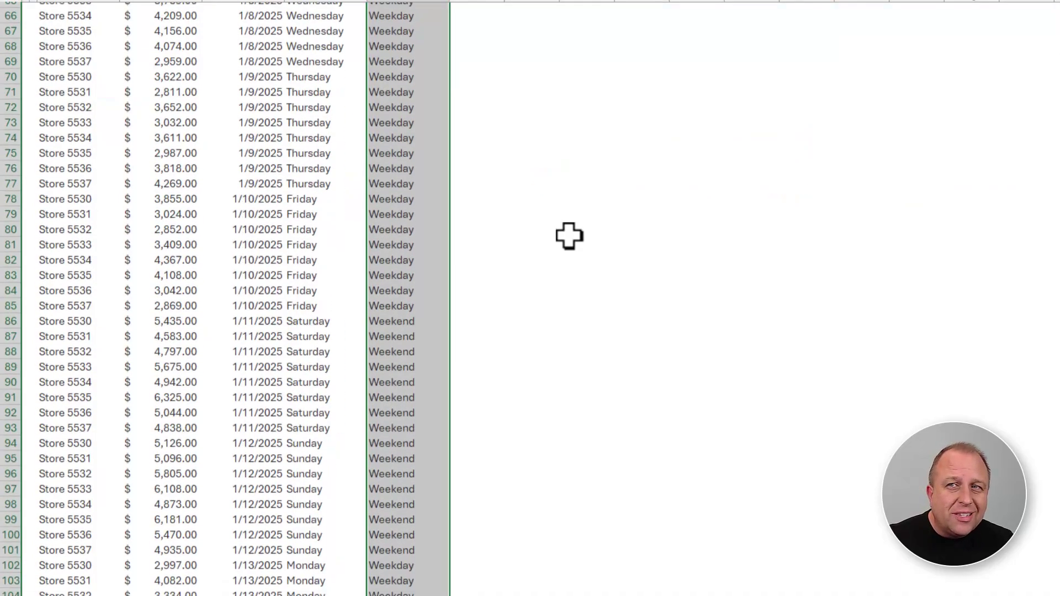
pyautogui.scroll(20, 570, 236)
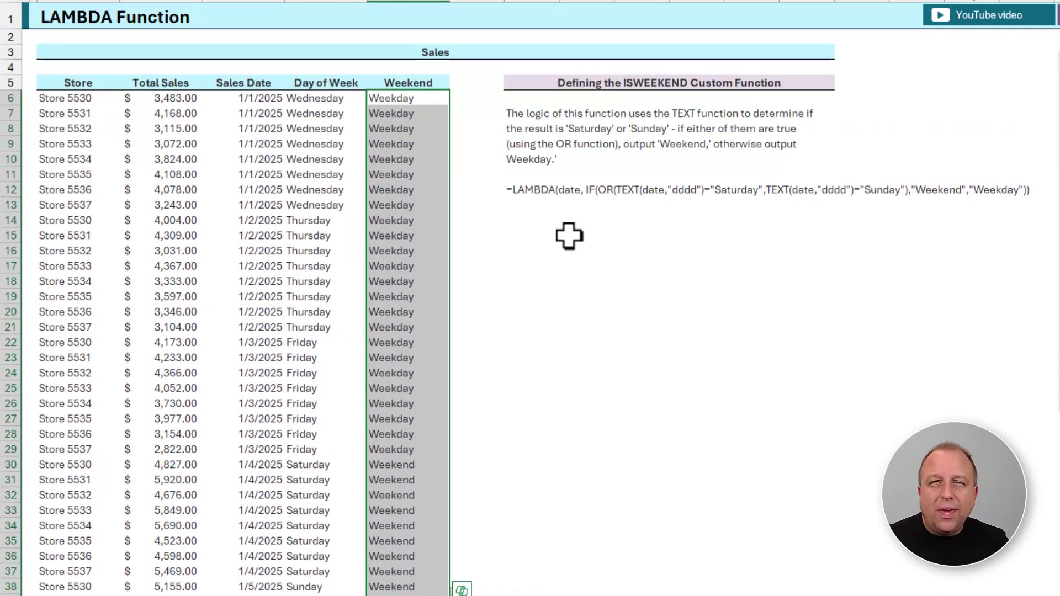
pyautogui.press('Delete')
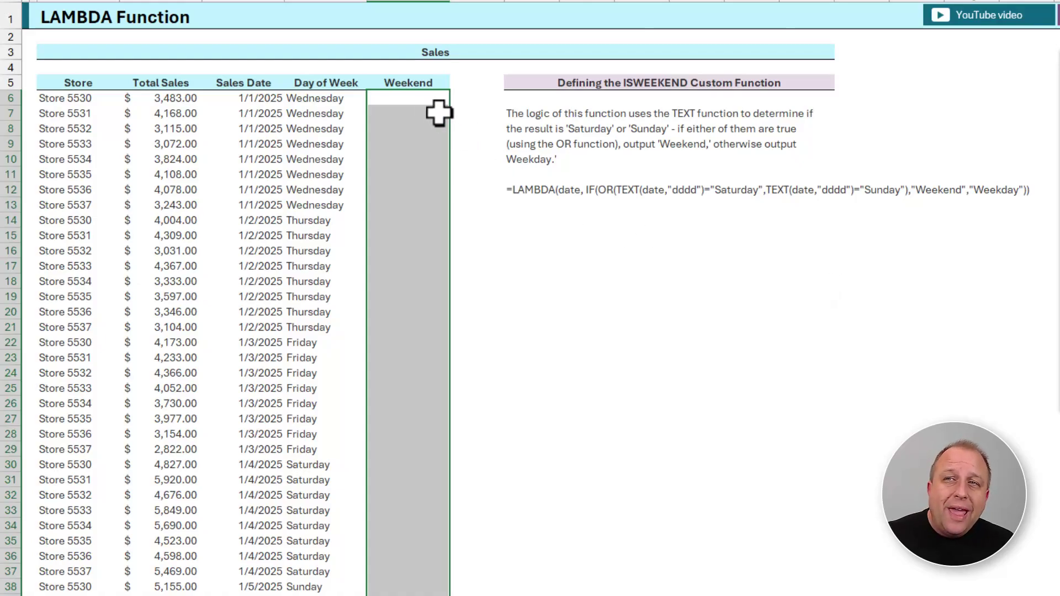
# With G6 selected, start a new defined name in the Name Manager and name it ISWEEKEND.
pyautogui.click(419, 98)
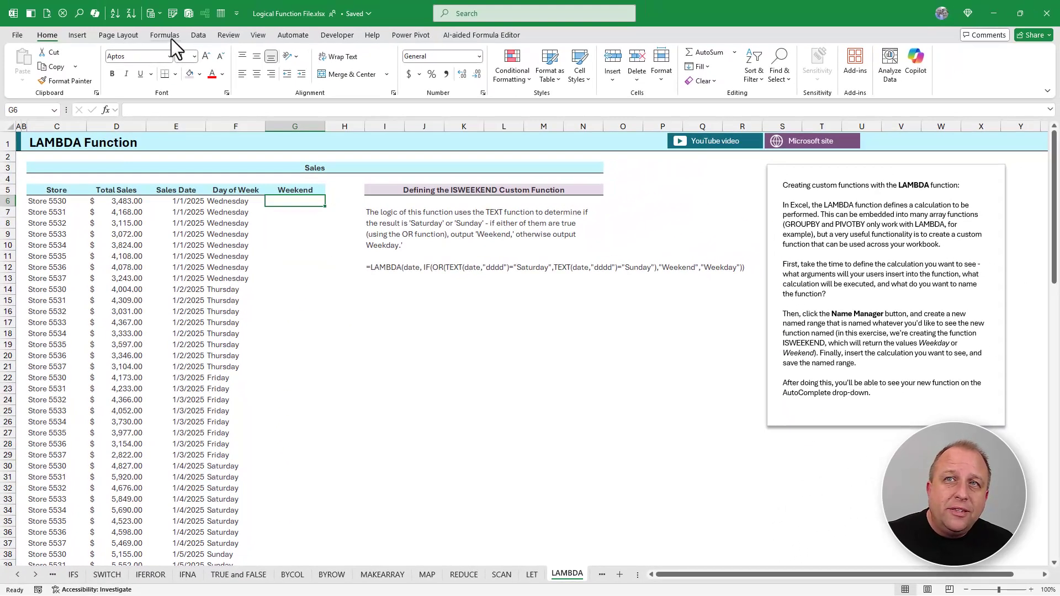
pyautogui.click(166, 35)
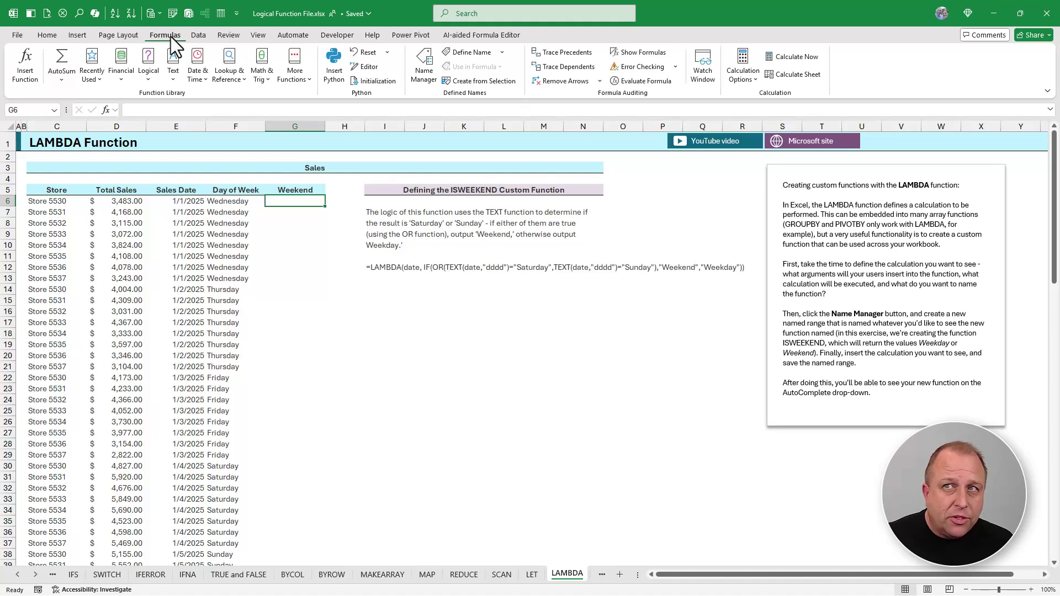
pyautogui.click(427, 79)
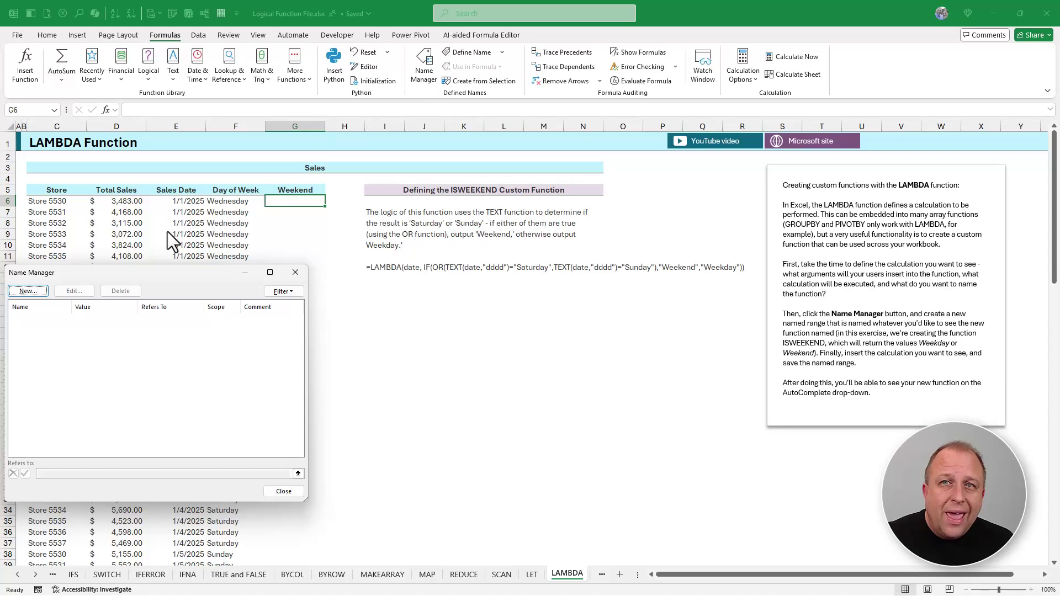
pyautogui.moveTo(161, 269); pyautogui.dragTo(436, 268)
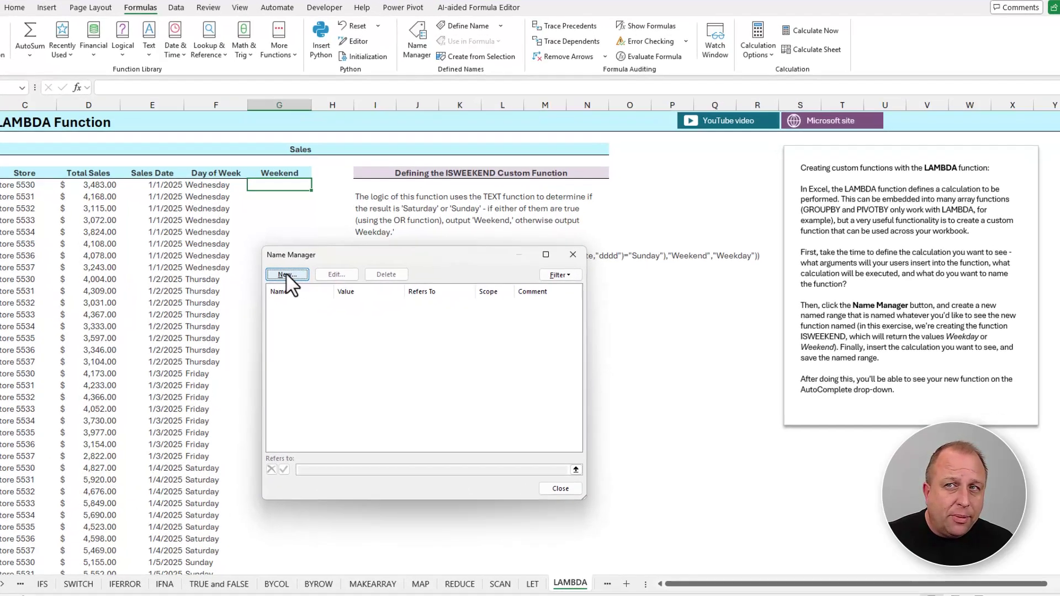
pyautogui.click(302, 283)
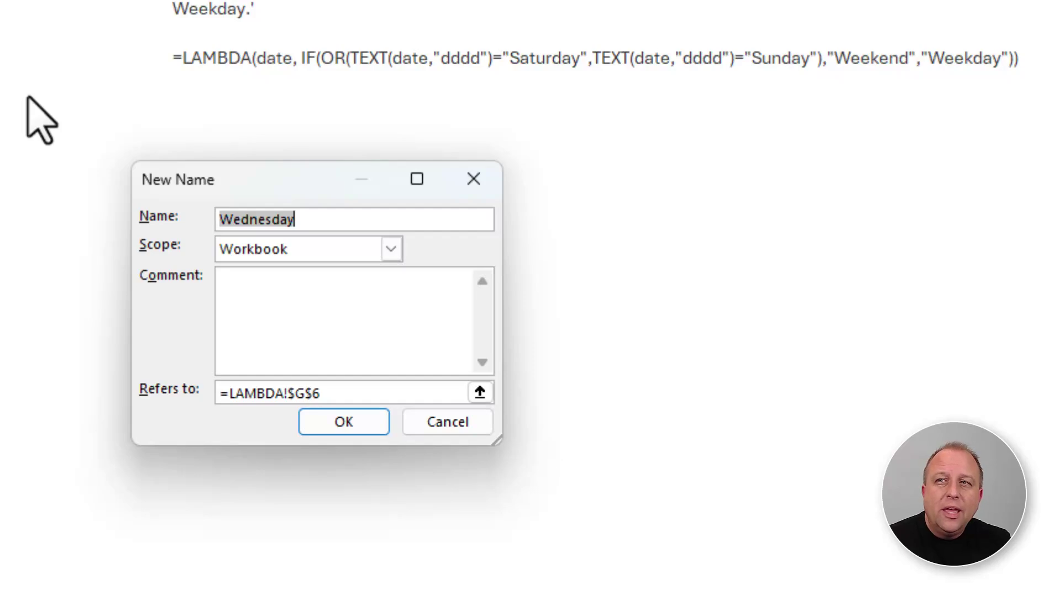
pyautogui.write('ISWW')
pyautogui.press('BackSpace')
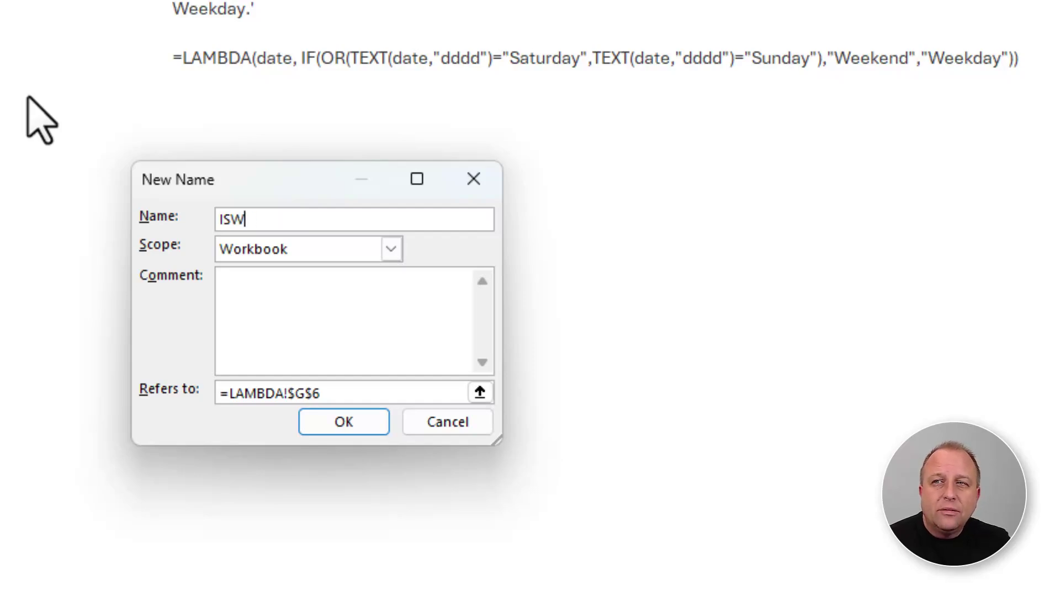
pyautogui.write('EEKEND')
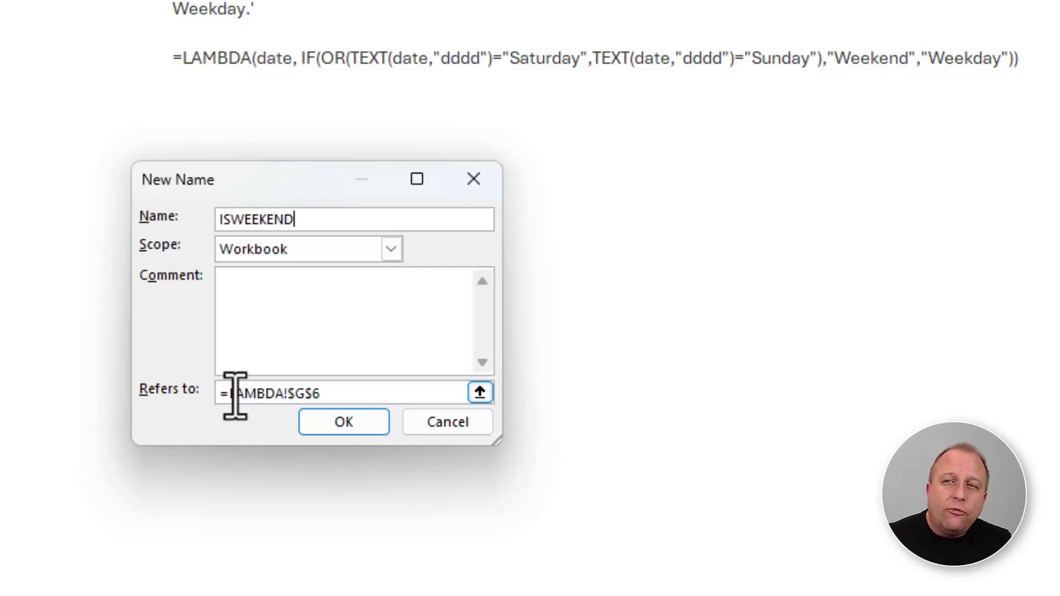
# Replace the cell reference in the ISWEEKEND definition with the start of a LAMBDA function whose parameter is date.
pyautogui.moveTo(234, 395); pyautogui.dragTo(418, 392)
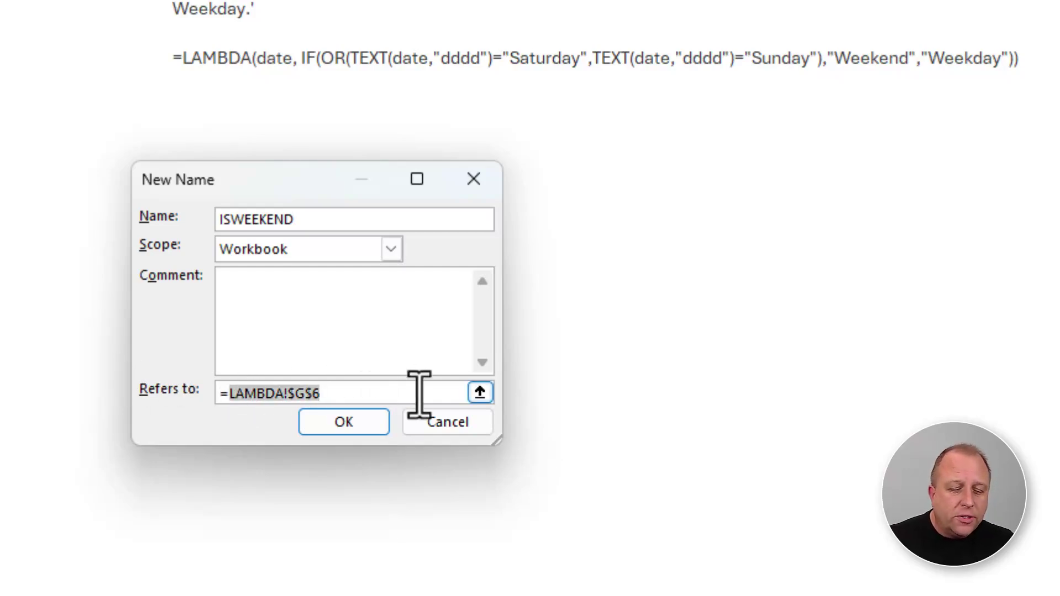
pyautogui.write('L')
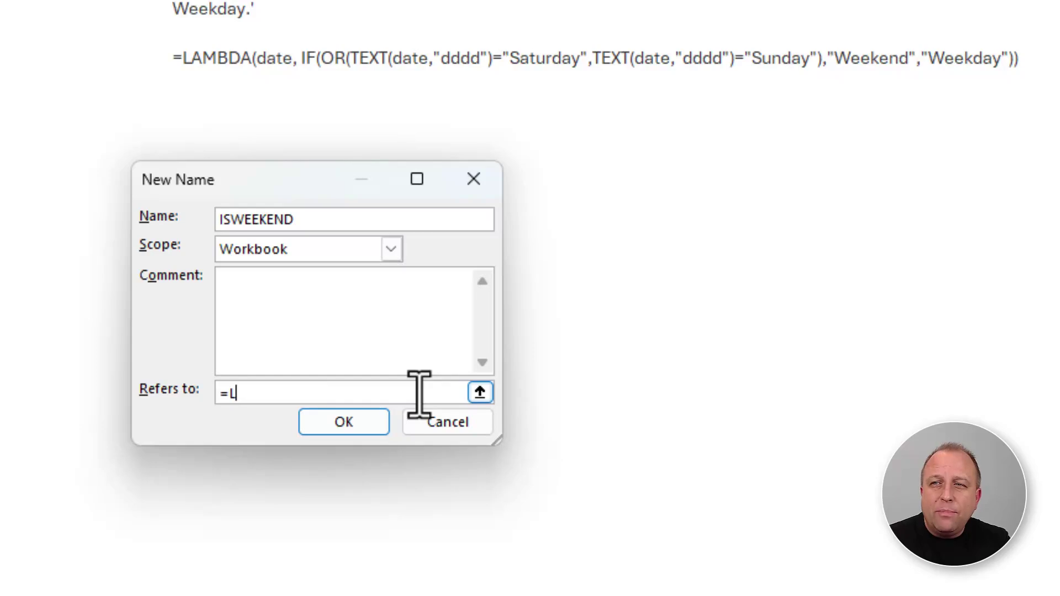
pyautogui.write('AMBDA(')
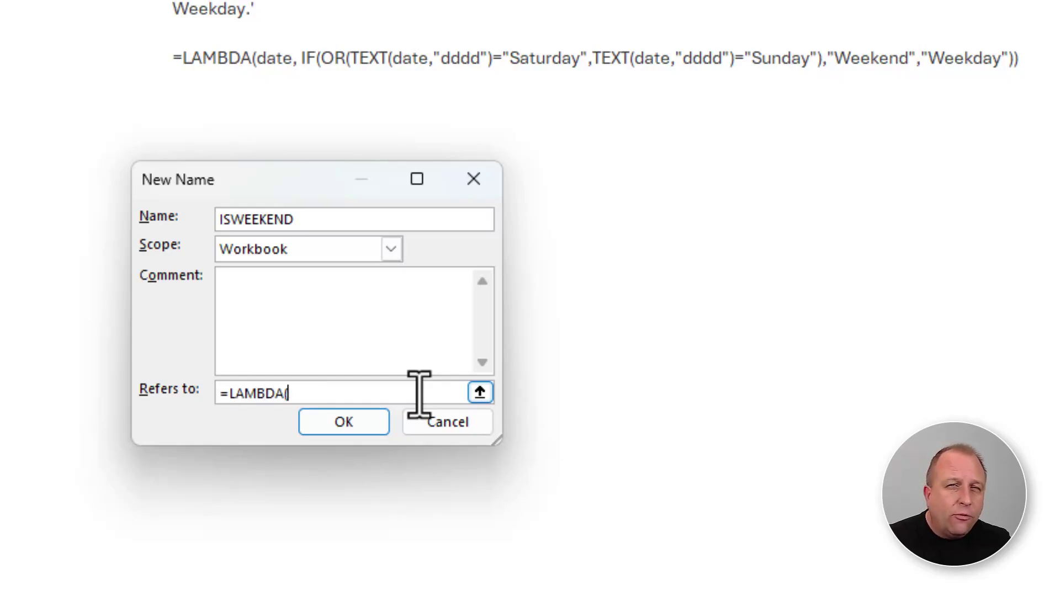
pyautogui.write('date')
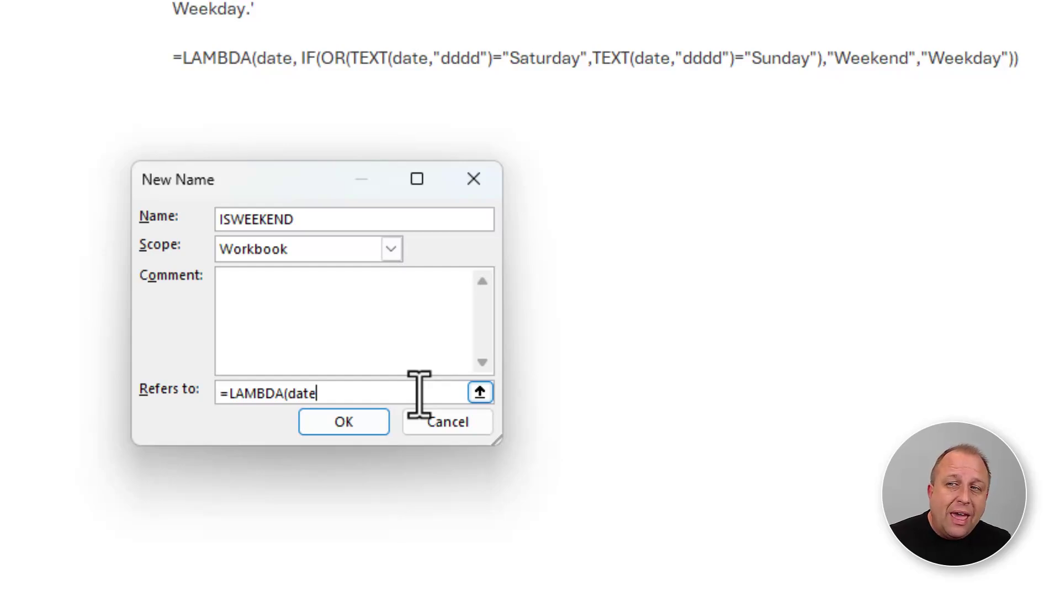
pyautogui.write(',')
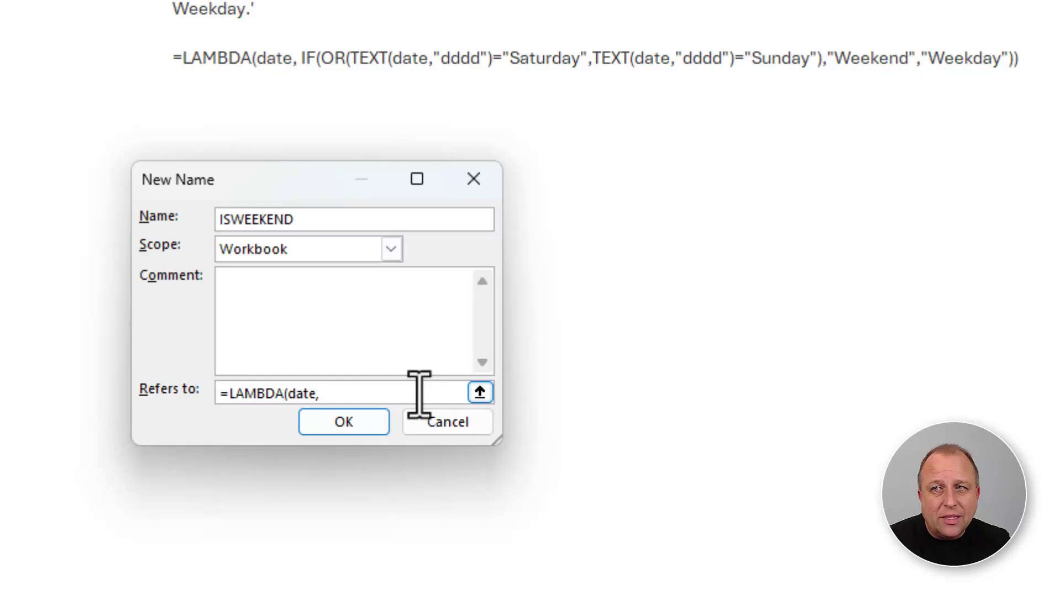
# Begin the LAMBDA calculation with an IF and OR test whose first condition is TEXT(date,"dddd")="Saturday".
pyautogui.write('IF(')
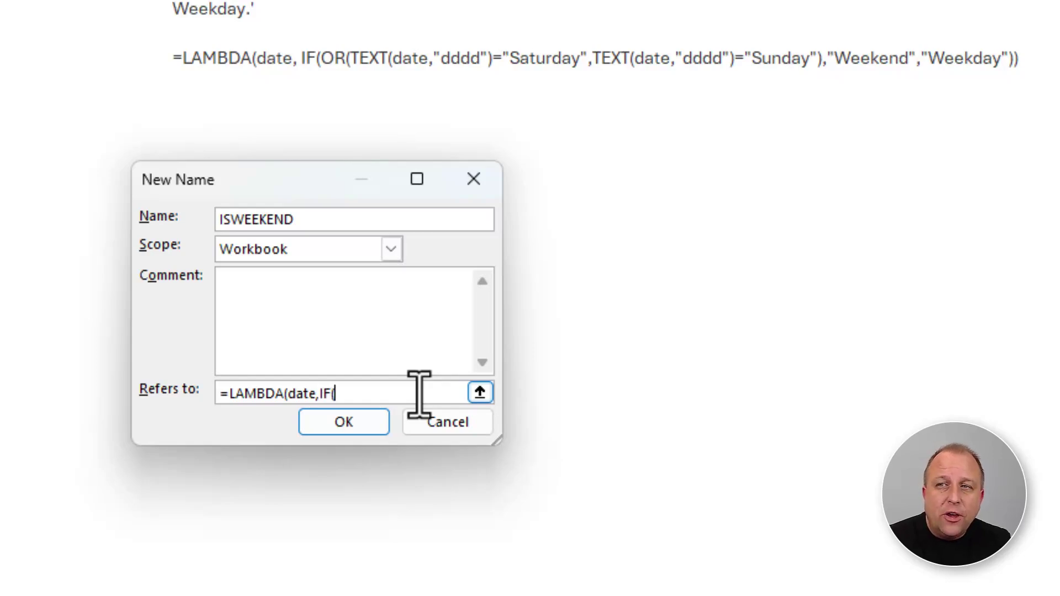
pyautogui.write('OR(')
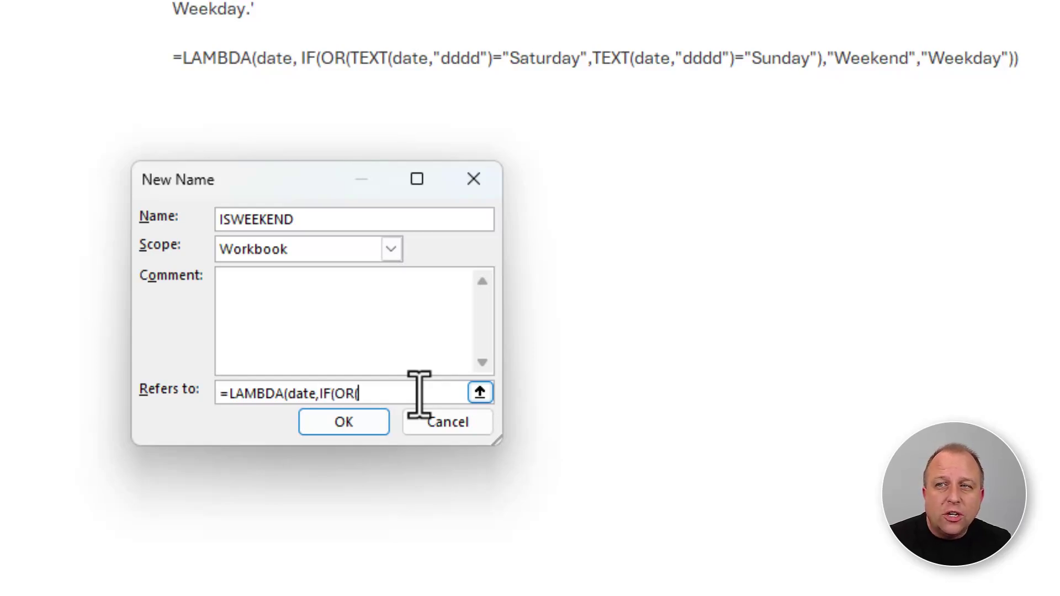
pyautogui.write('TEXT(')
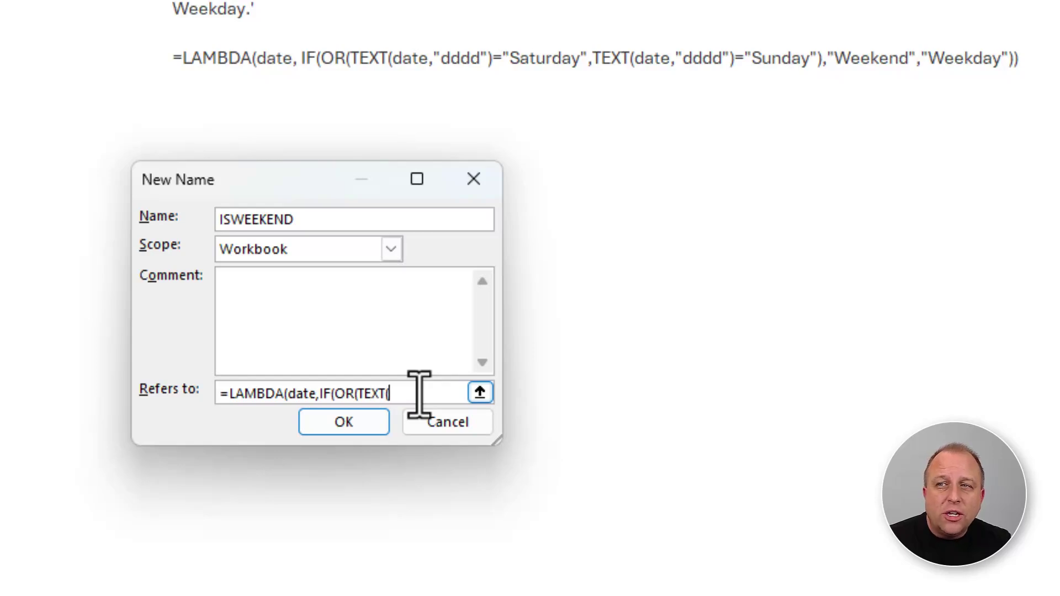
pyautogui.write('date')
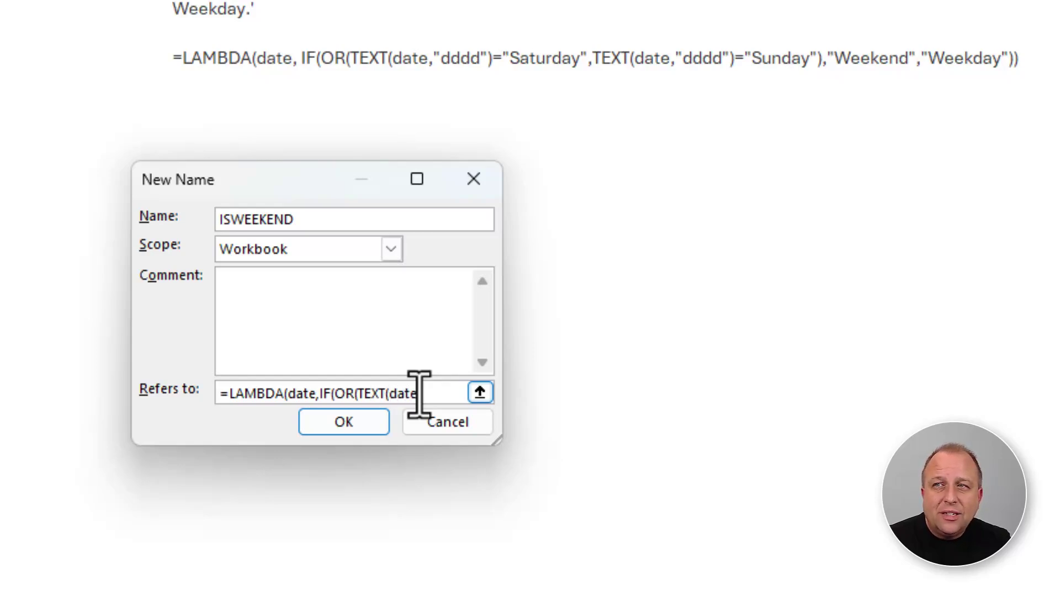
pyautogui.write(',"')
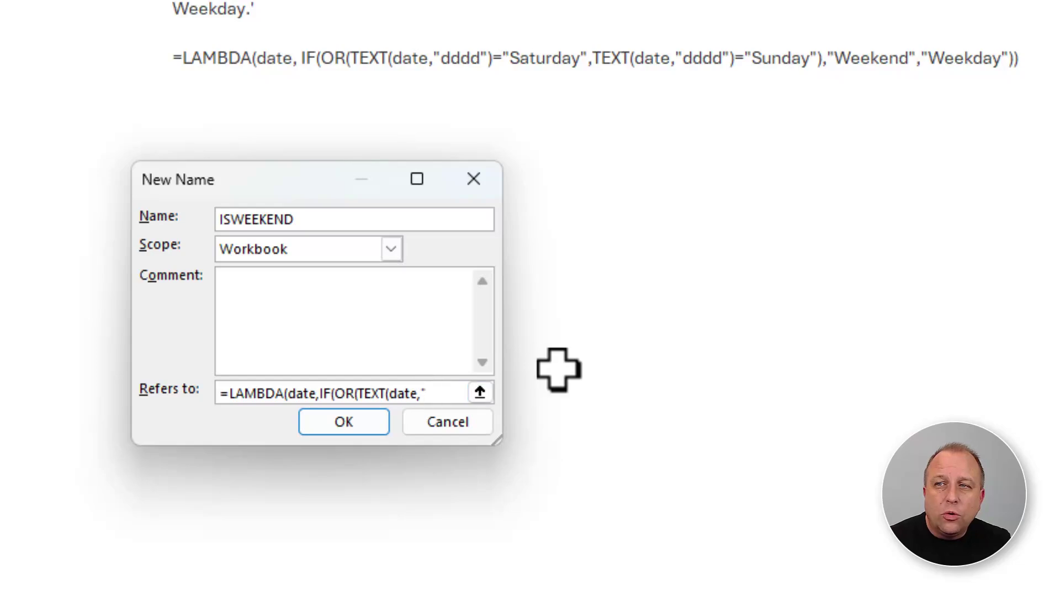
pyautogui.write('d')
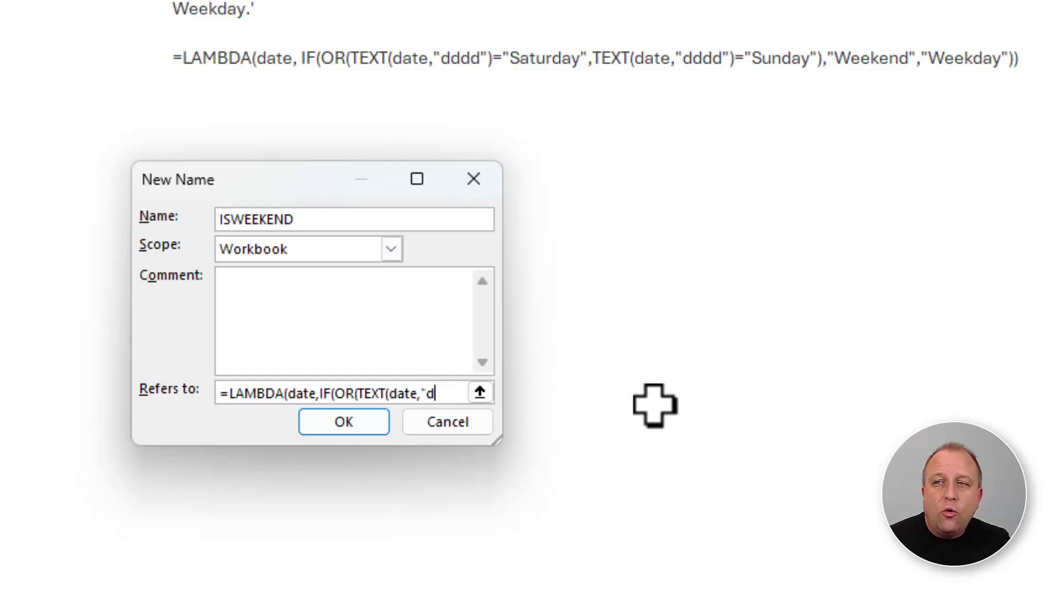
pyautogui.write('ddd"')
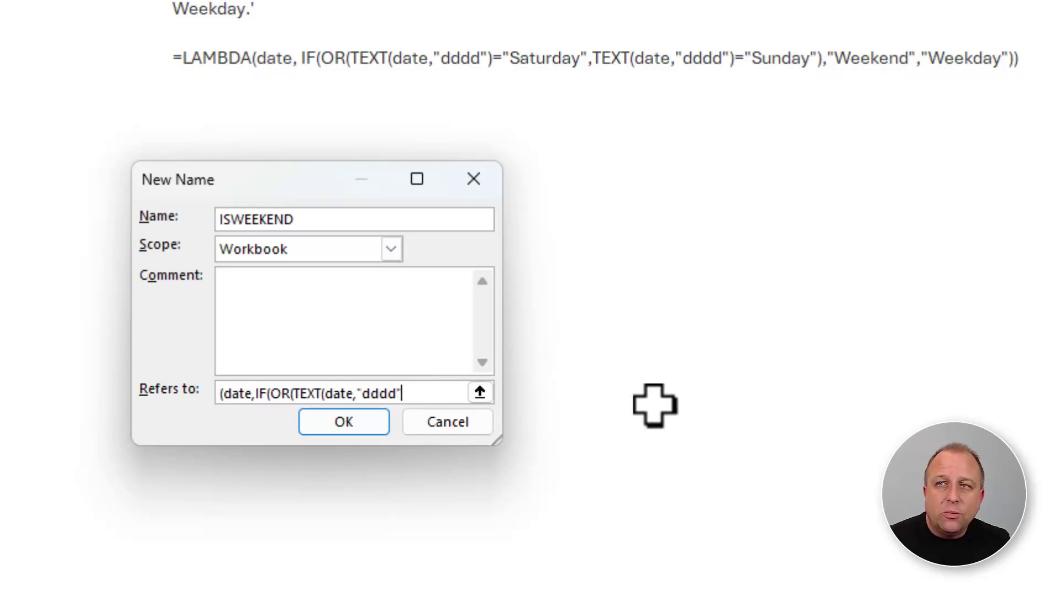
pyautogui.write(')="Saturday"')
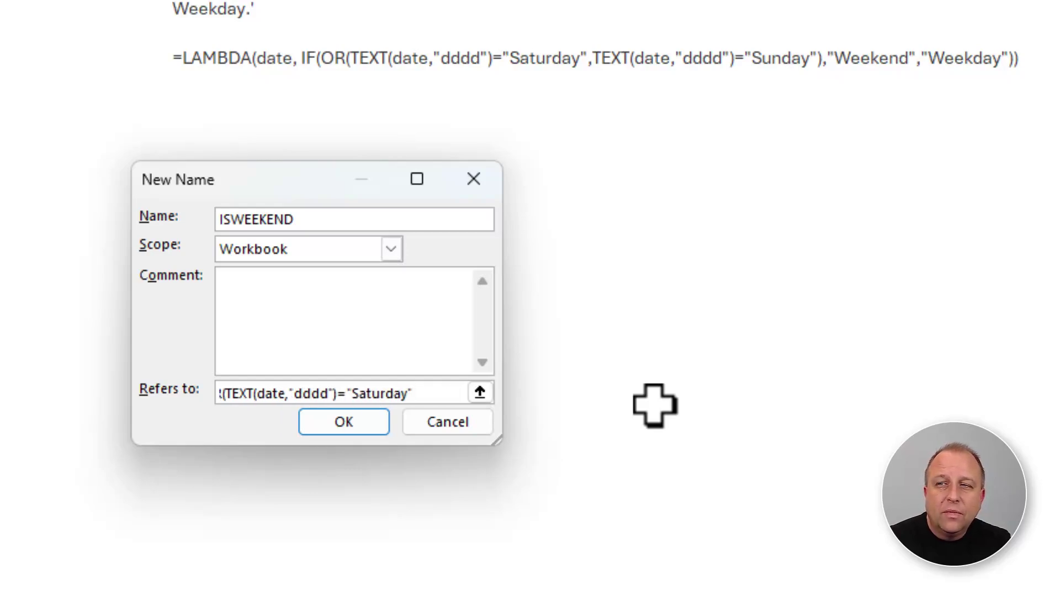
# Add TEXT(date,"dddd")="Sunday" as the second OR condition in the LAMBDA definition and close the OR function.
pyautogui.write(',')
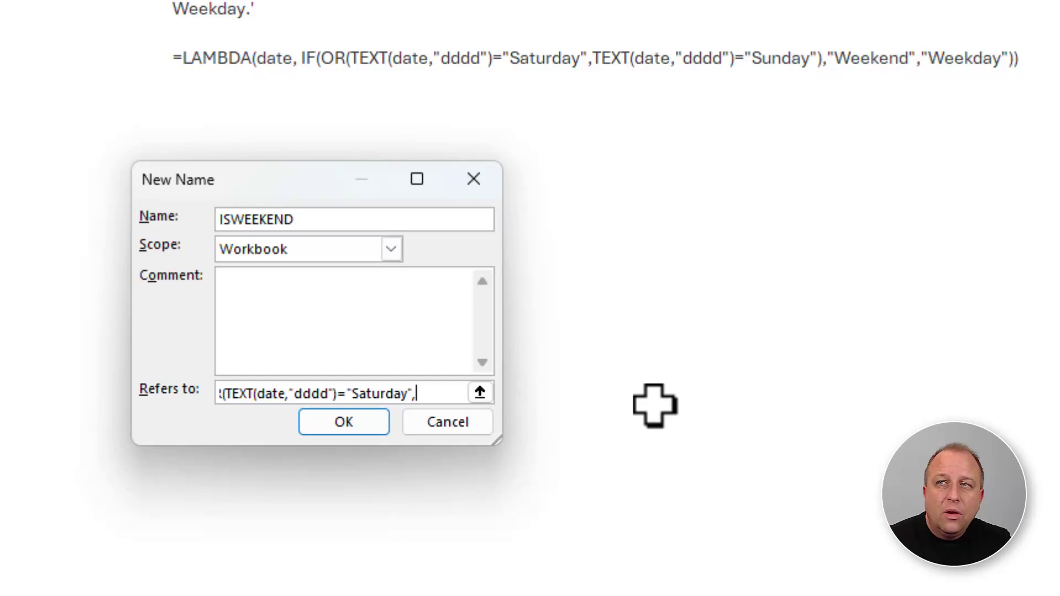
pyautogui.write('TEXT(')
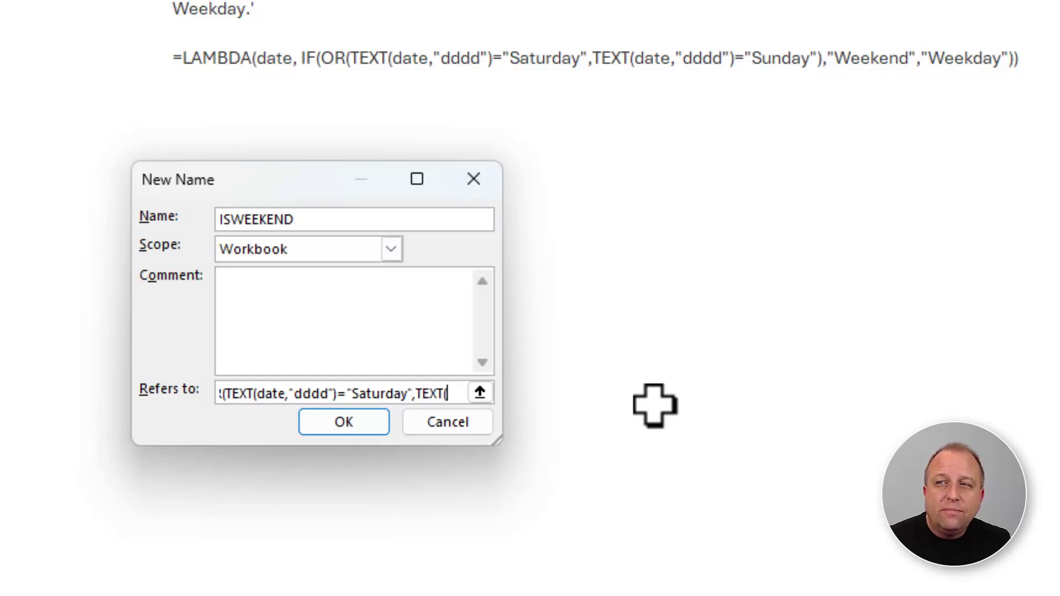
pyautogui.write('date')
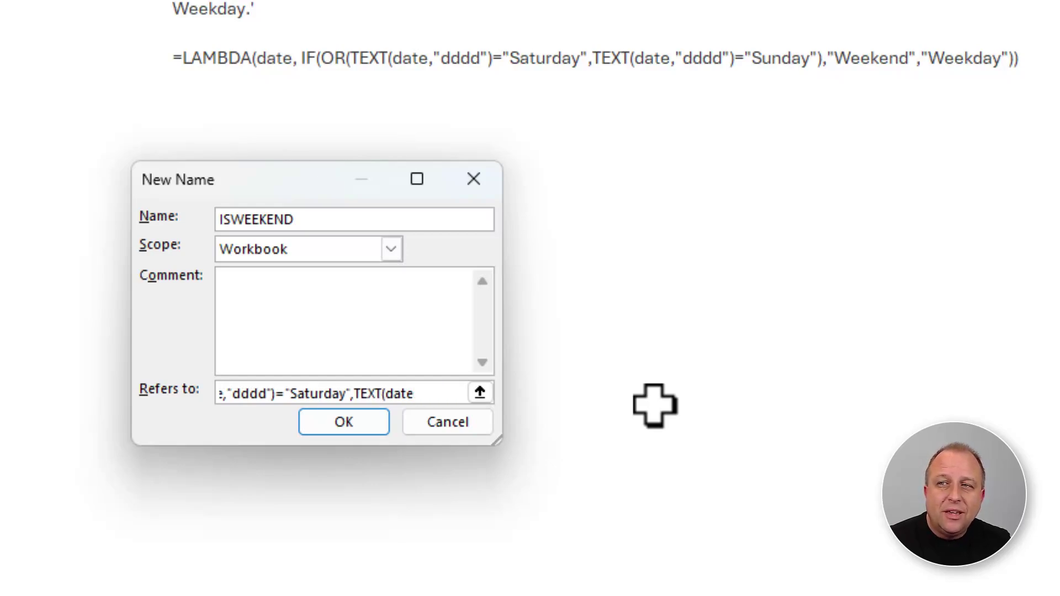
pyautogui.write(',"ddd')
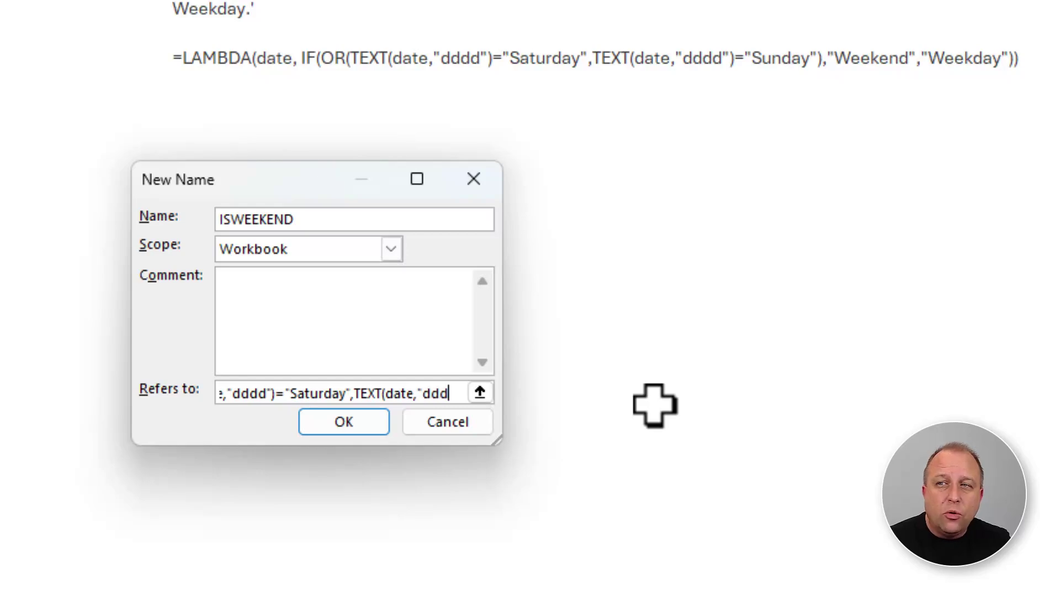
pyautogui.write('d")')
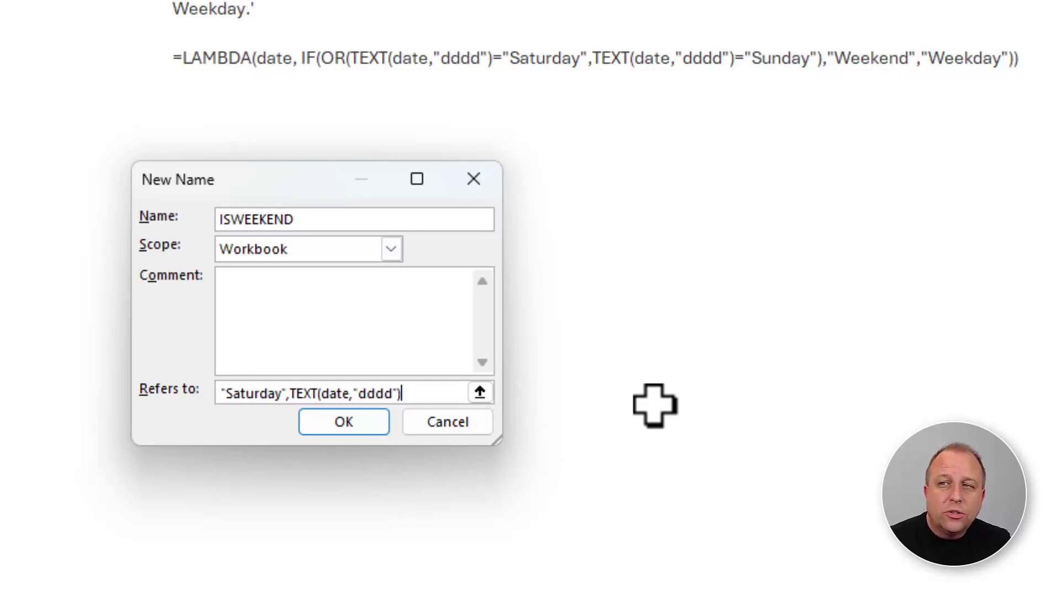
pyautogui.write('=')
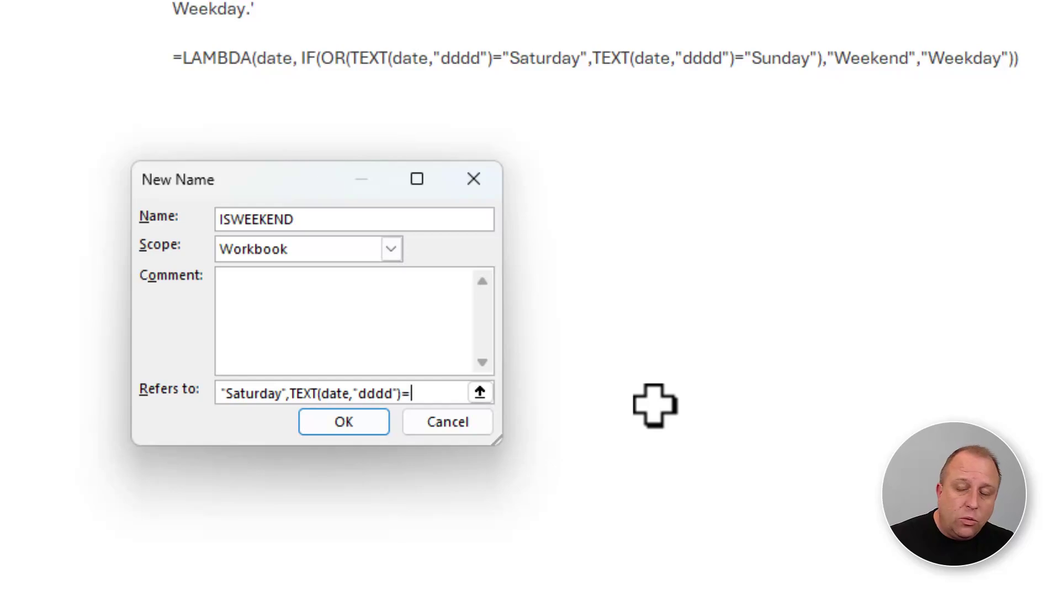
pyautogui.write('"Sunday')
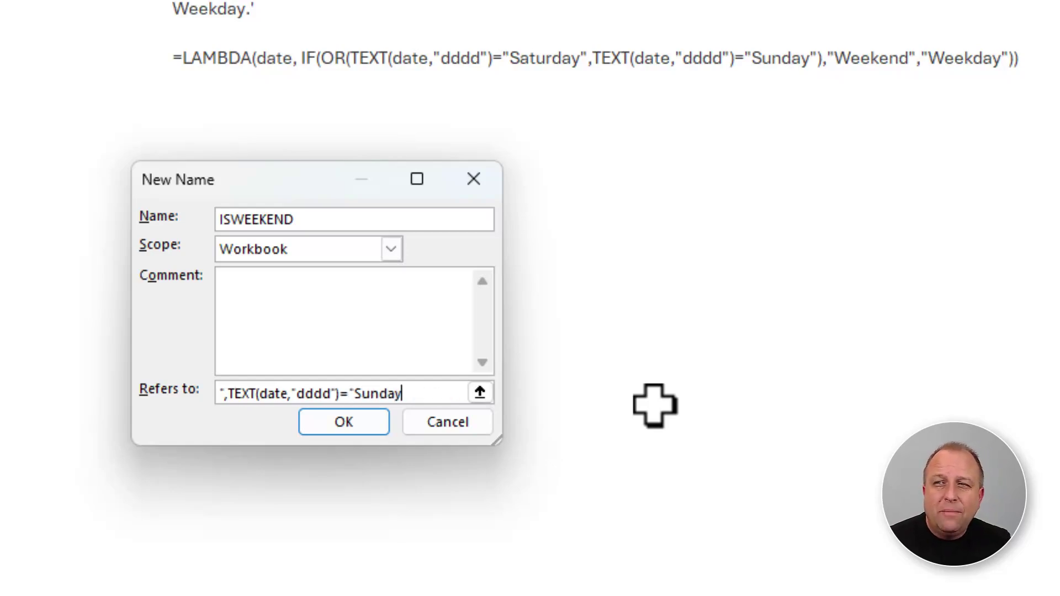
pyautogui.write('")')
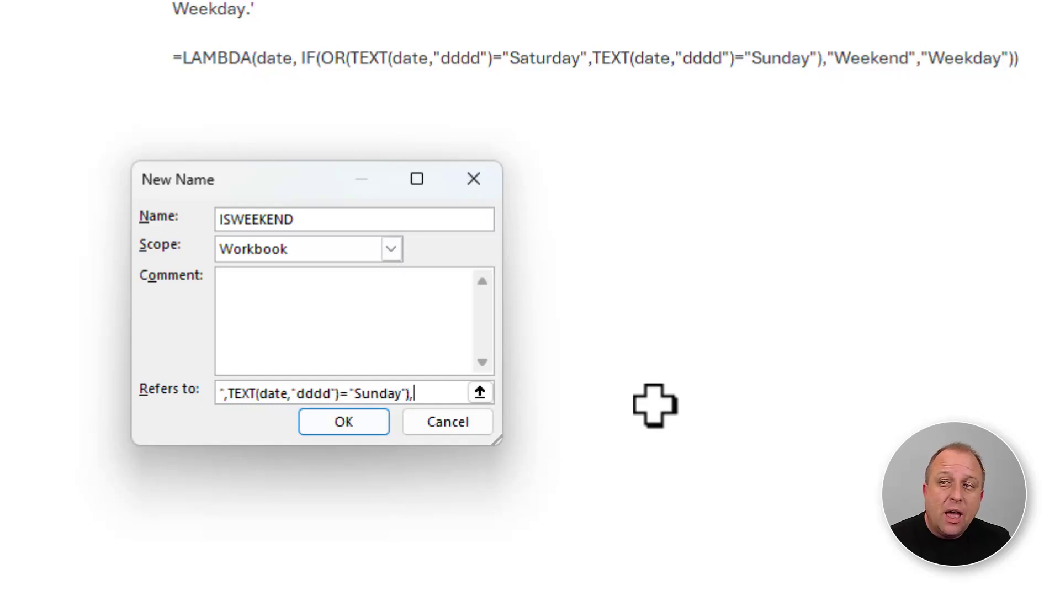
# Complete the ISWEEKEND LAMBDA with "Weekend" and "Weekday" as the IF results, then save the name and close the Name Manager.
pyautogui.write(',"Wee')
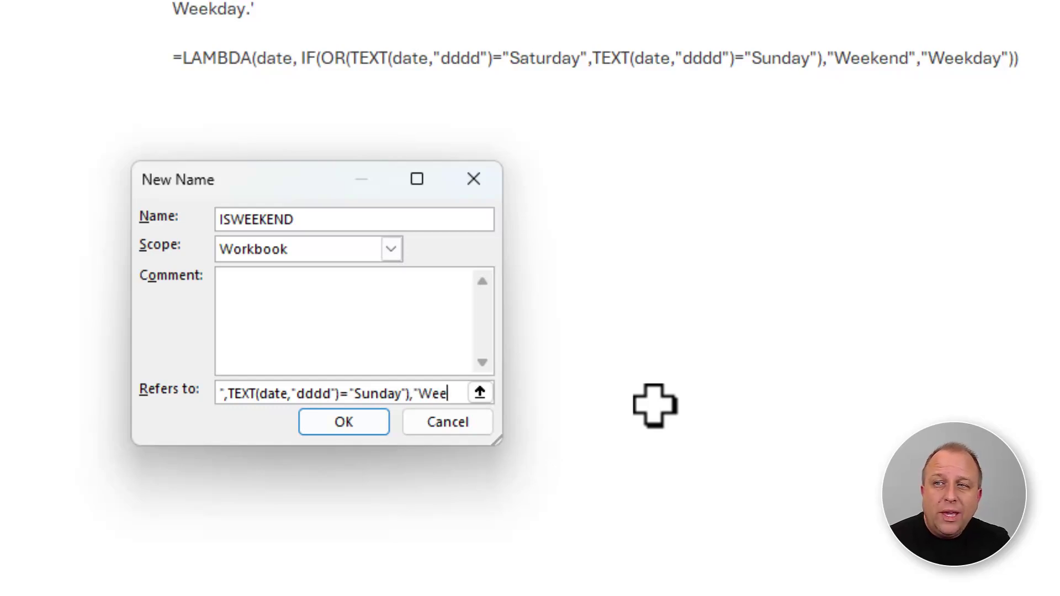
pyautogui.write('kend","')
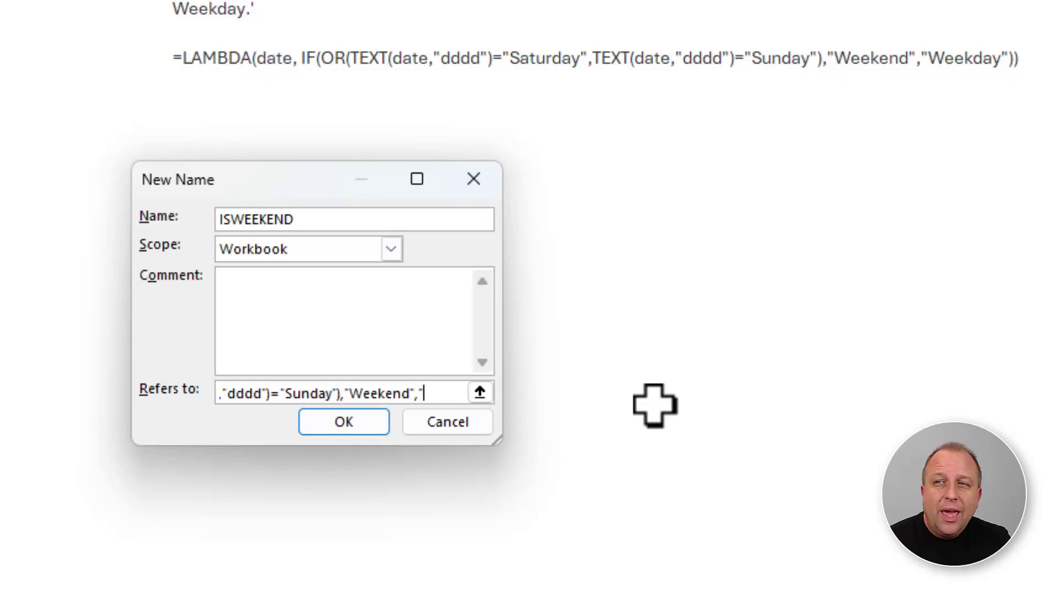
pyautogui.write('Weekday"')
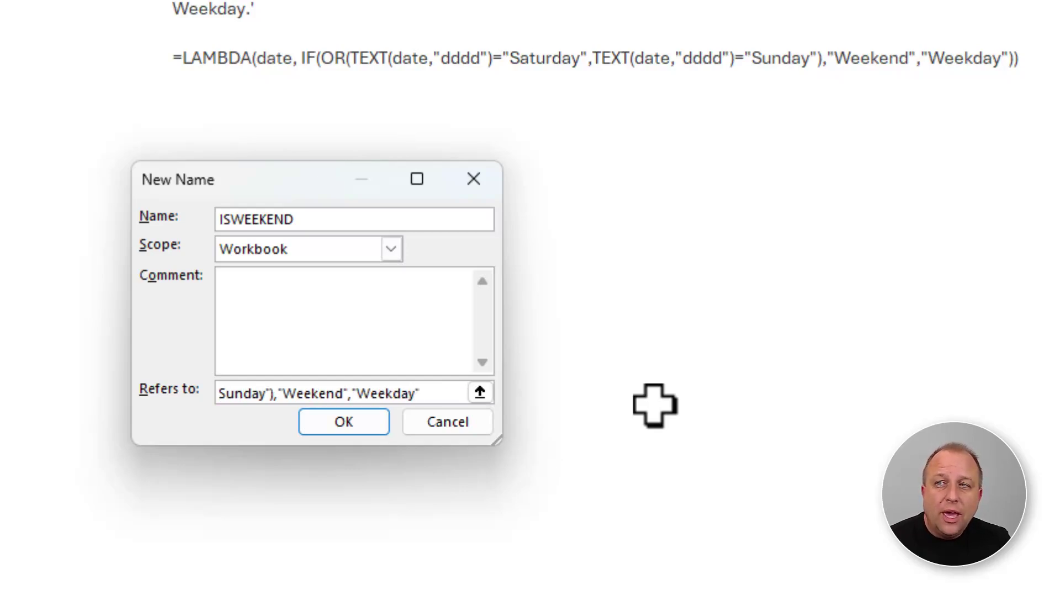
pyautogui.write(')')
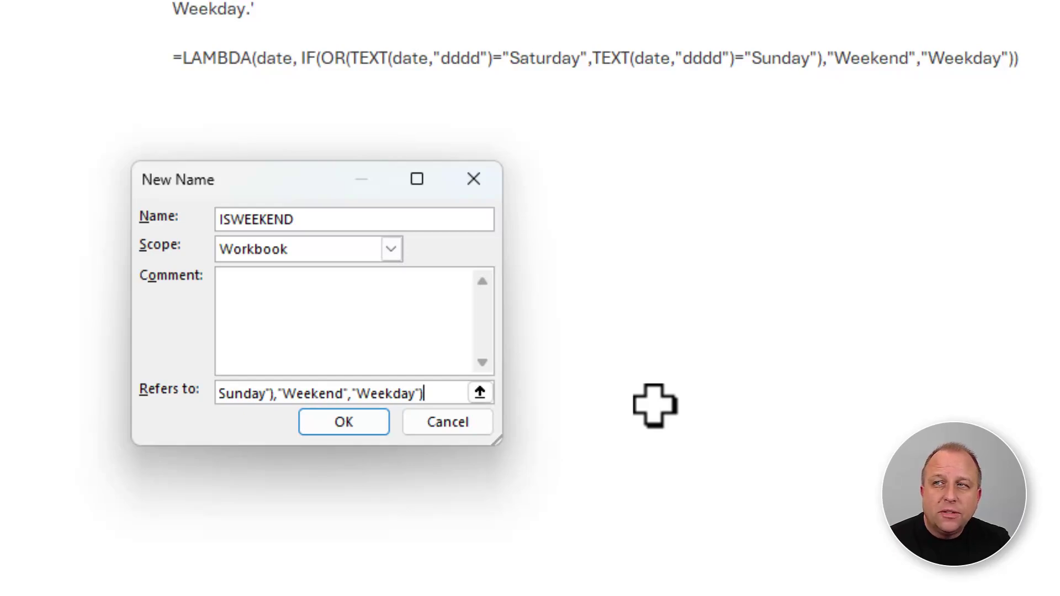
pyautogui.write(')')
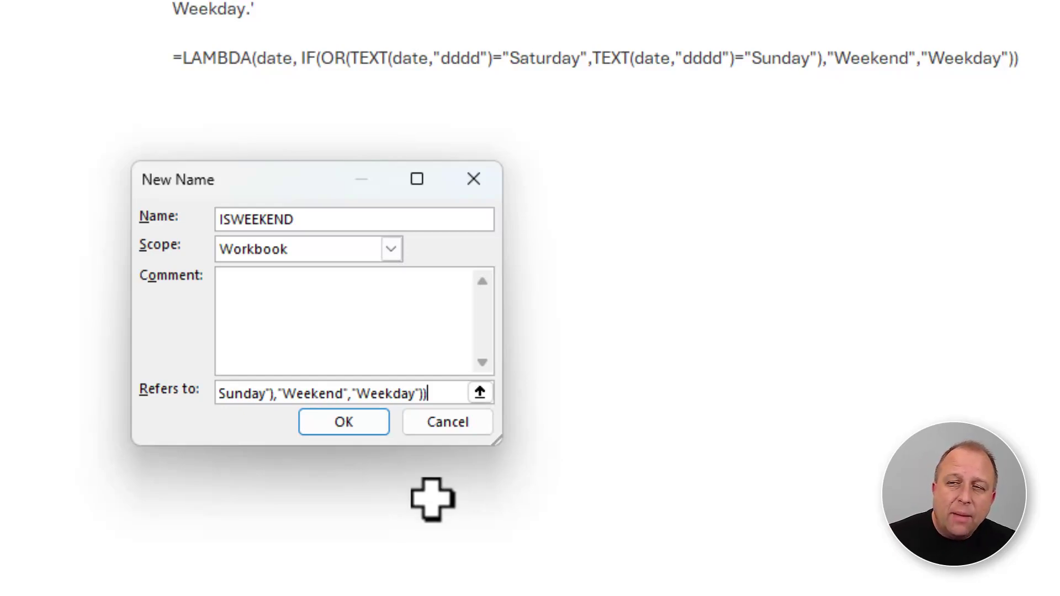
pyautogui.click(344, 422)
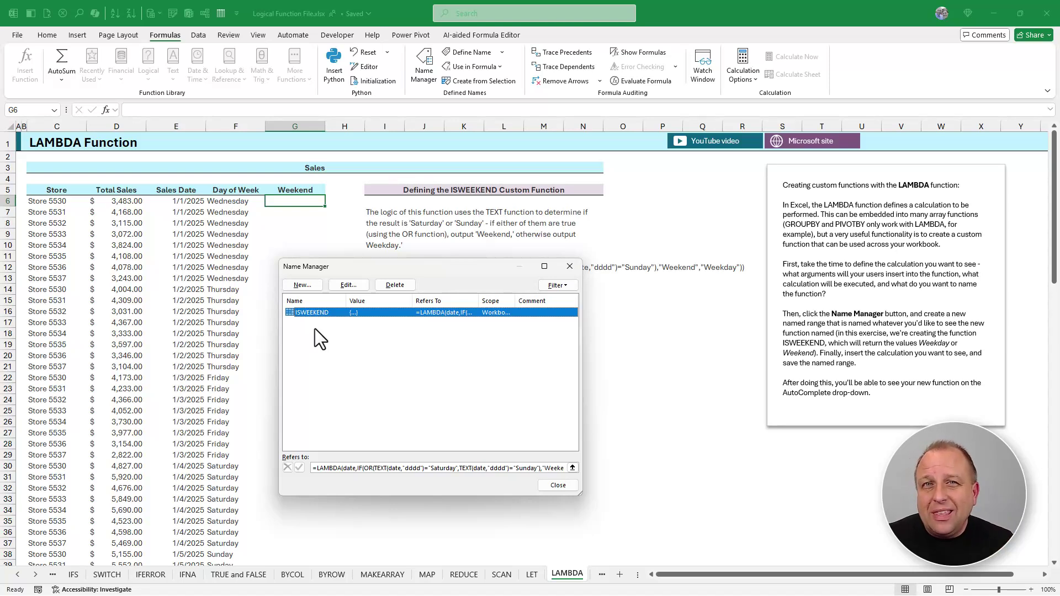
pyautogui.click(557, 485)
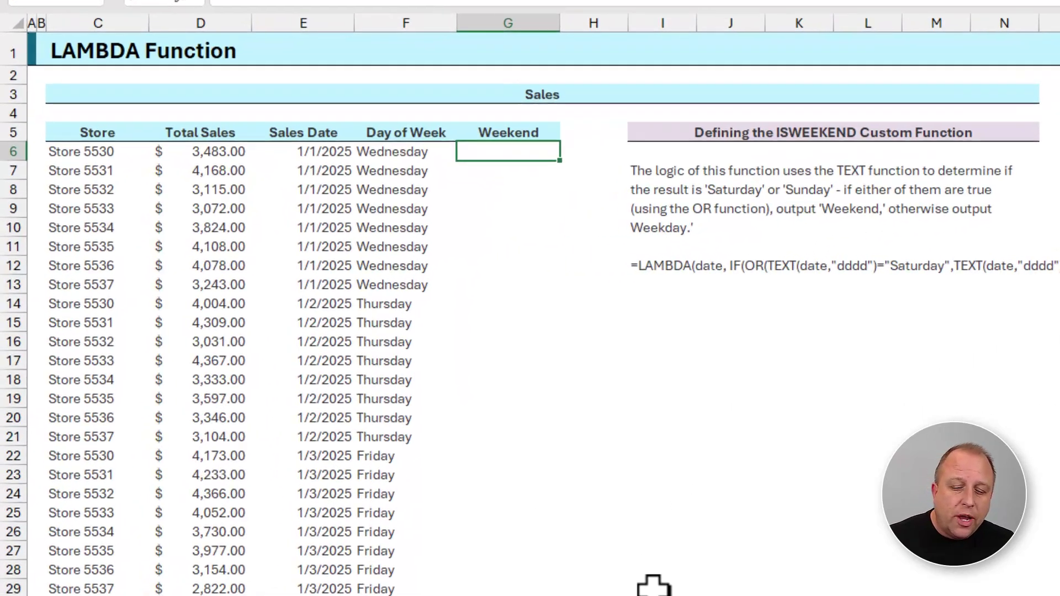
# Enter =ISWEEKEND(E6) in G6, fill it down the Weekend column and select the Saturday and Sunday results from G30 to G42.
pyautogui.write('=')
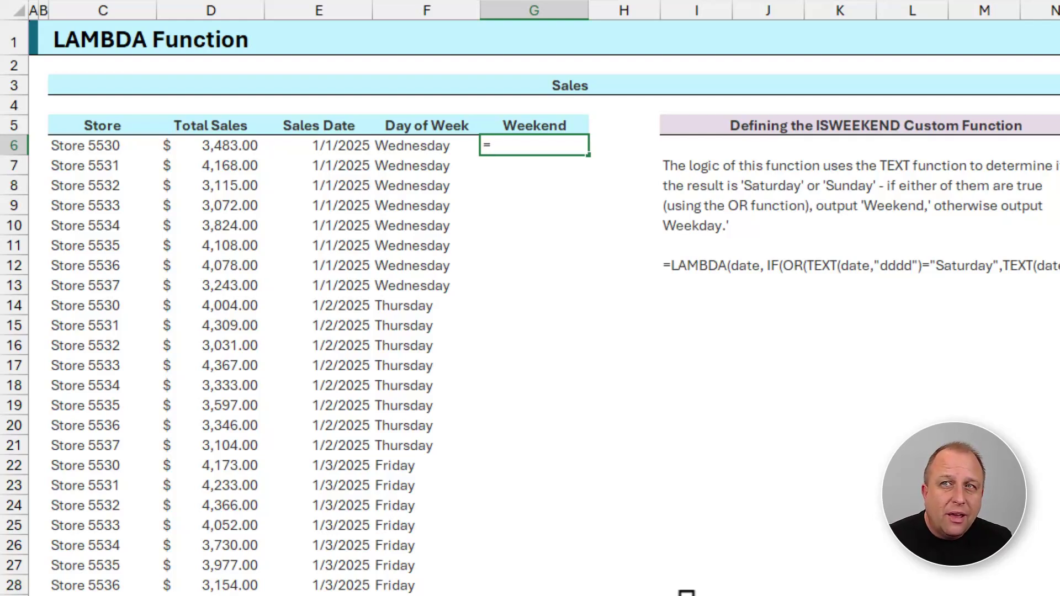
pyautogui.write('isw')
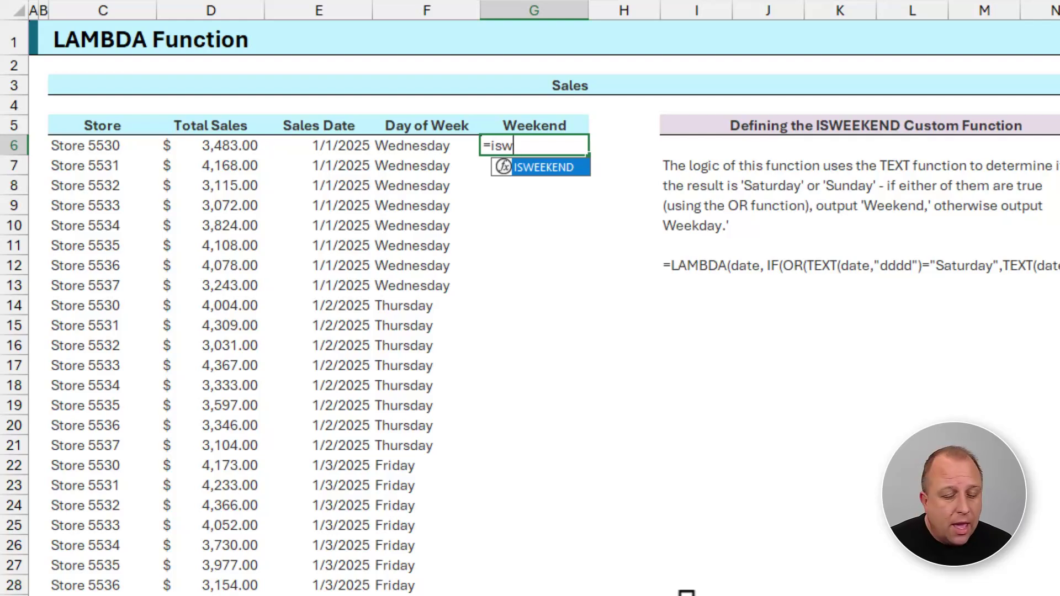
pyautogui.press('Tab')
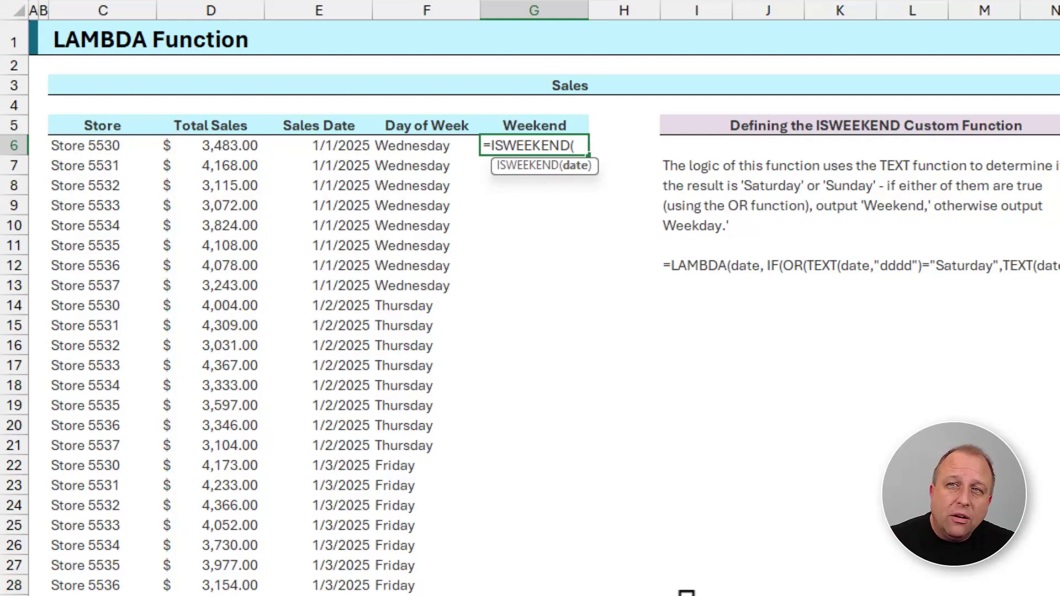
pyautogui.click(329, 146)
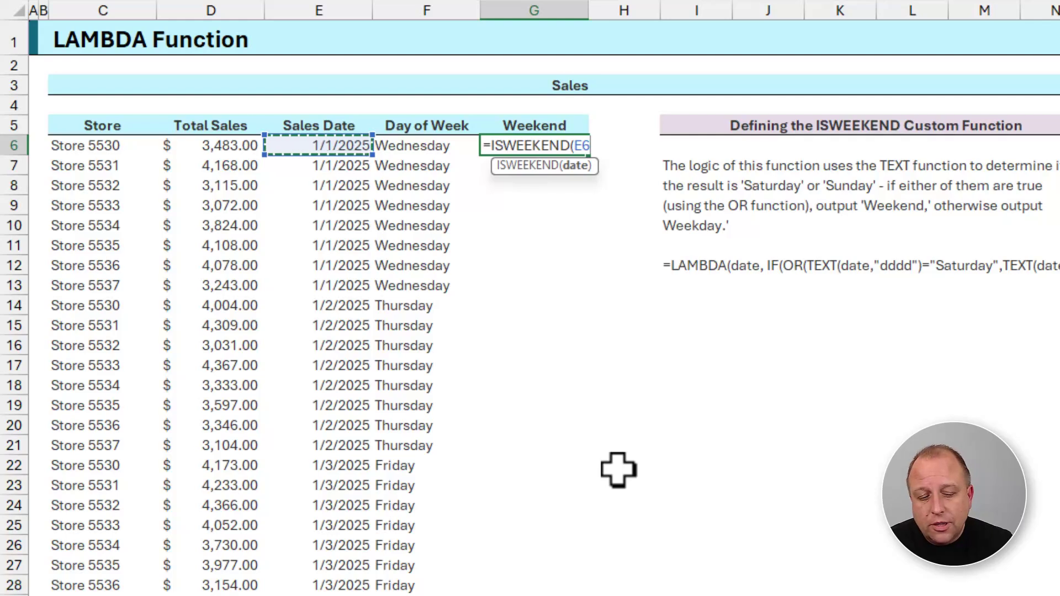
pyautogui.write(')')
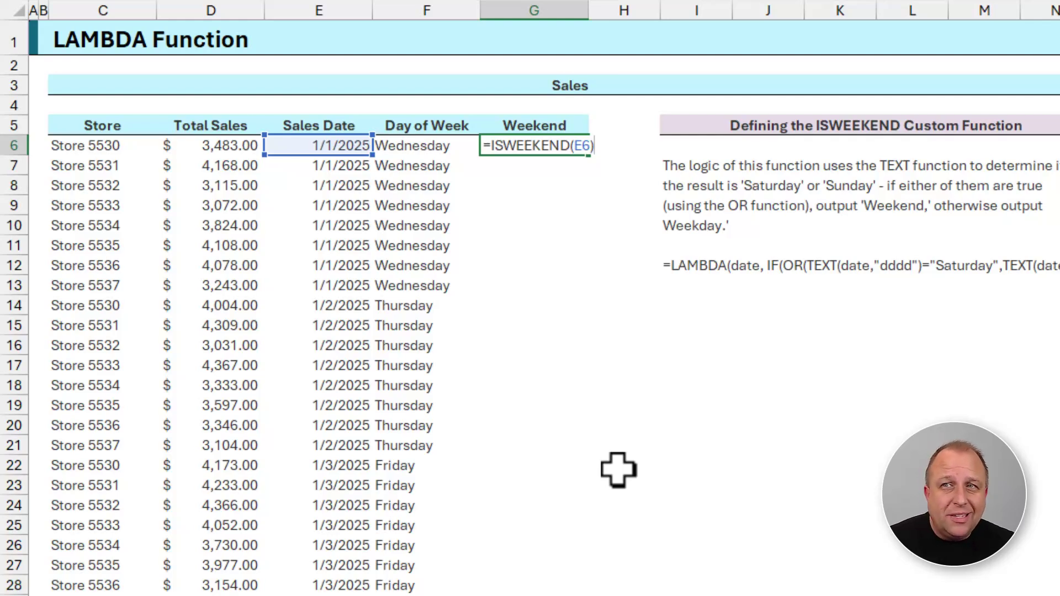
pyautogui.hotkey('ctrl', 'Return')
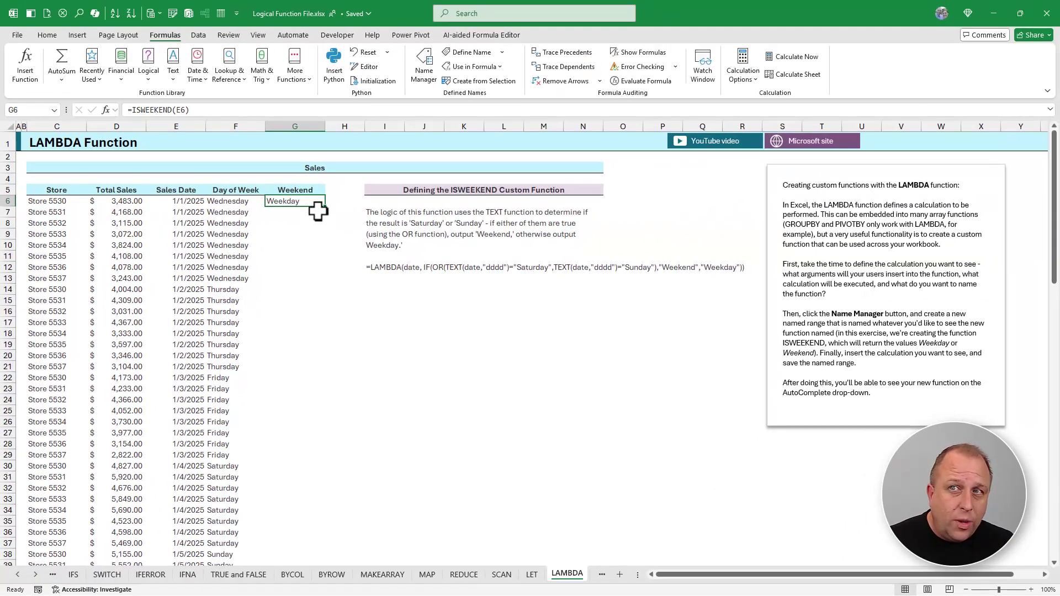
pyautogui.doubleClick(325, 207)
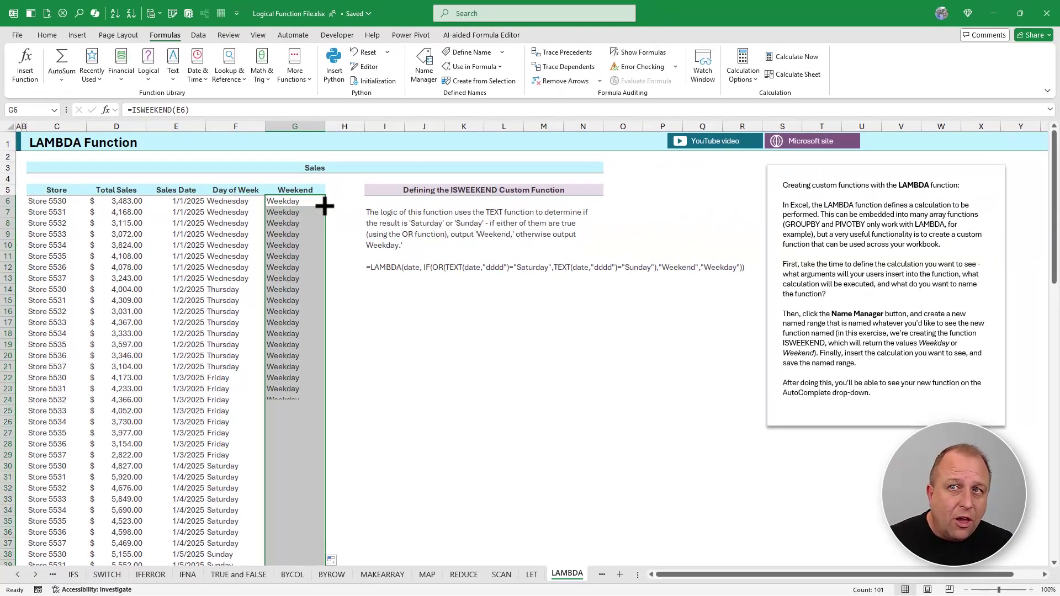
pyautogui.moveTo(288, 466); pyautogui.dragTo(288, 561)
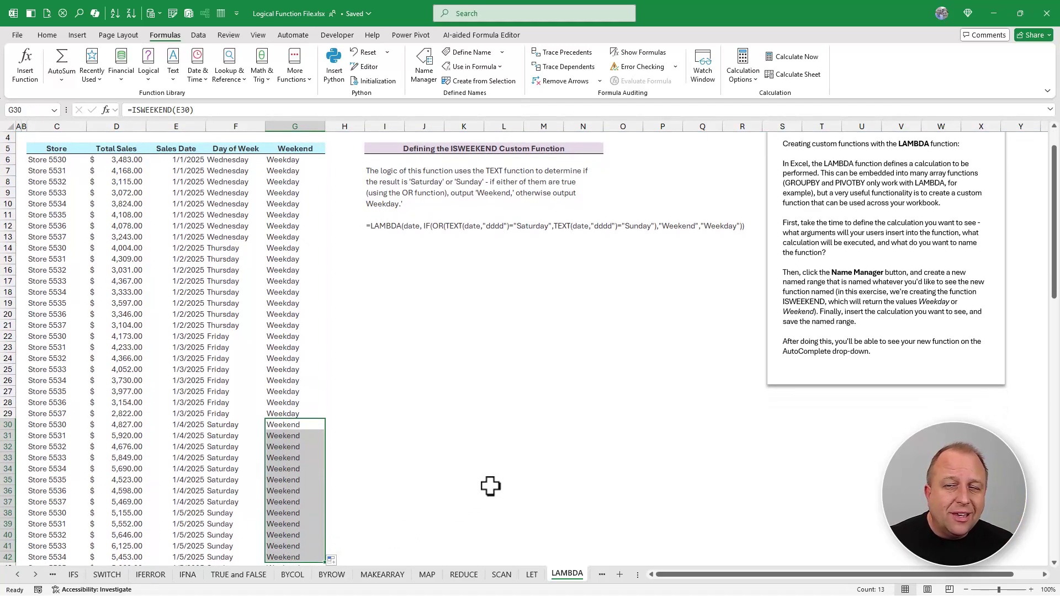